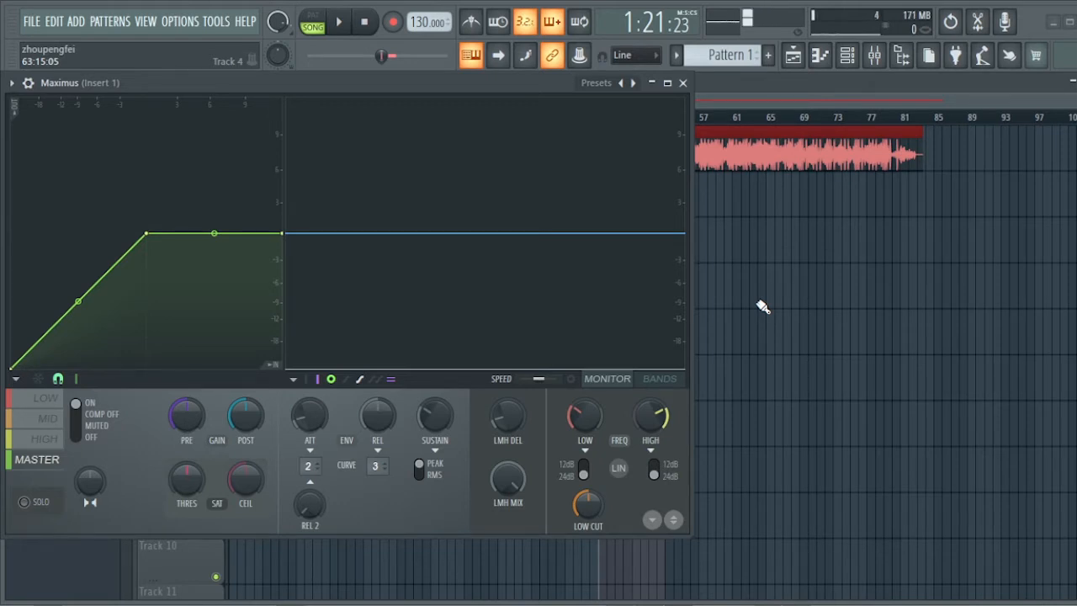
Move the Maximus window up over the playlist and view its mid and low bands
drag(211, 84, 303, 49)
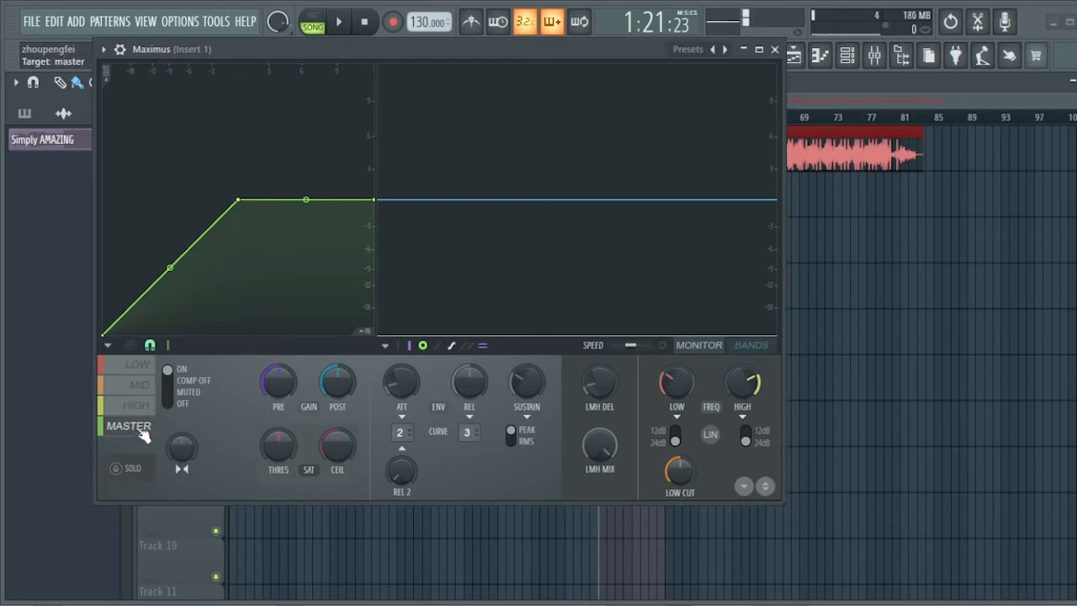
click(140, 387)
click(137, 367)
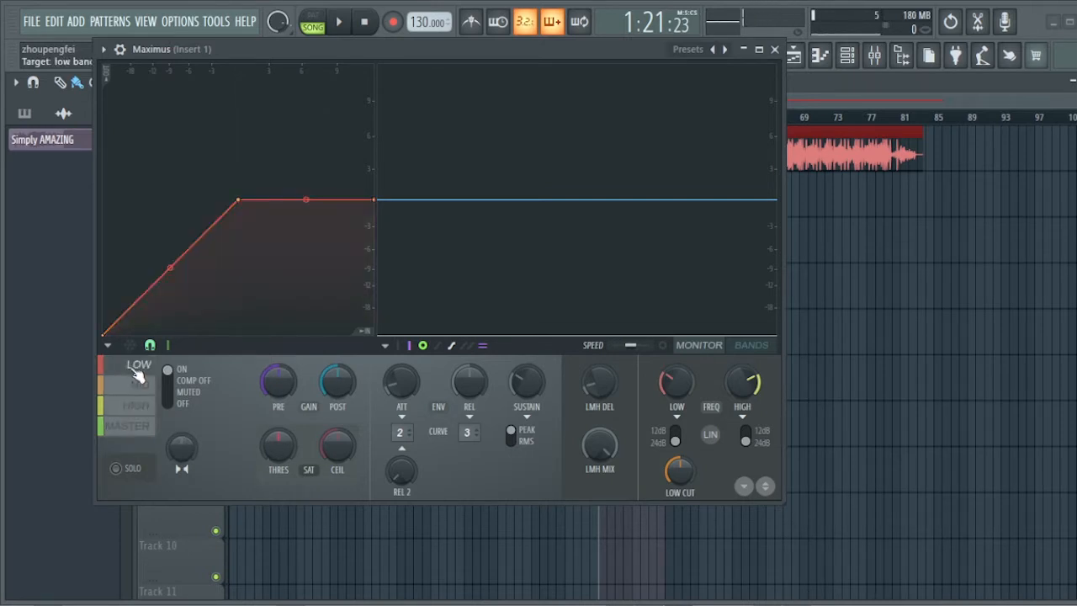
click(154, 385)
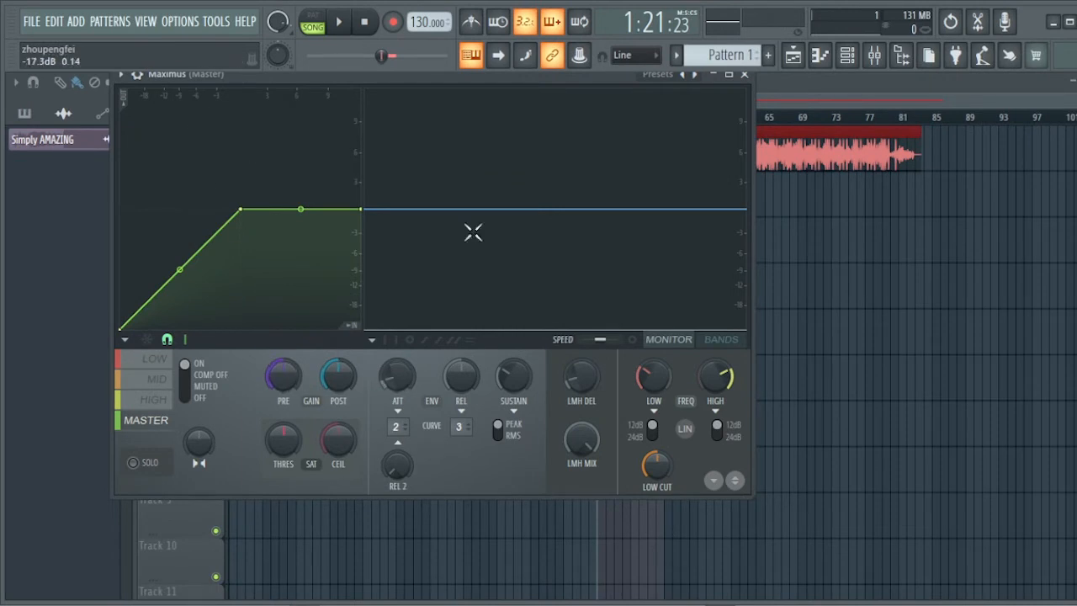
Reposition the Maximus window of the Master track and view the low, mid and high band curves
drag(335, 76, 365, 133)
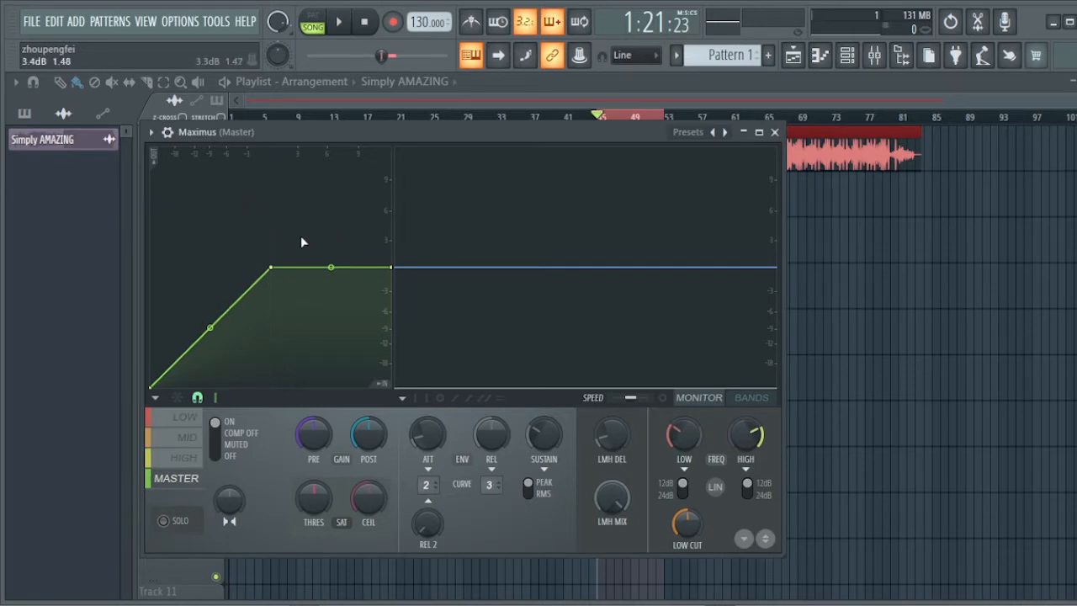
click(184, 426)
click(186, 438)
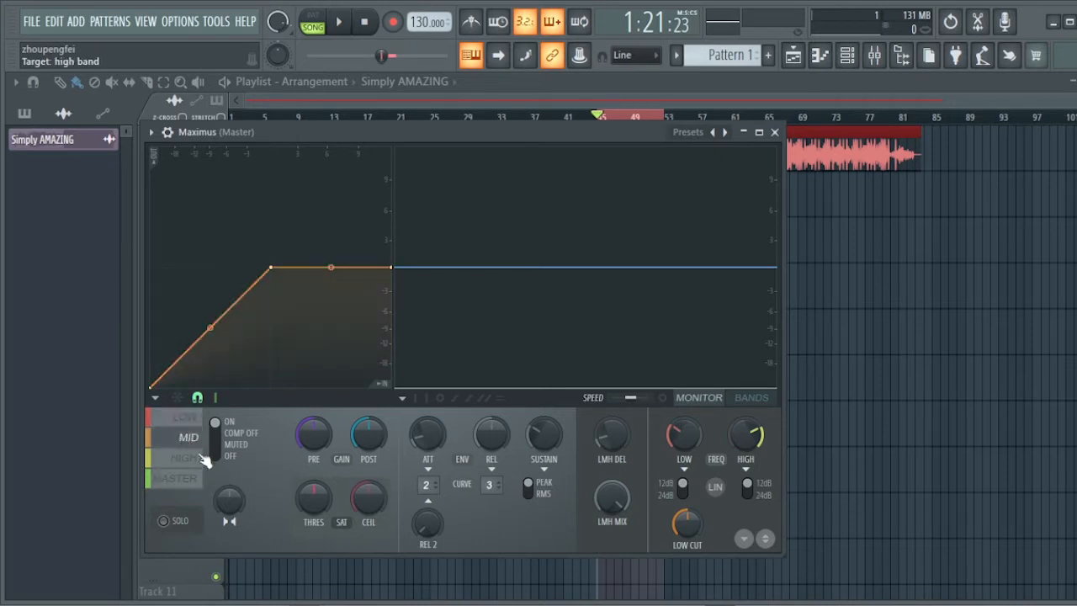
click(185, 457)
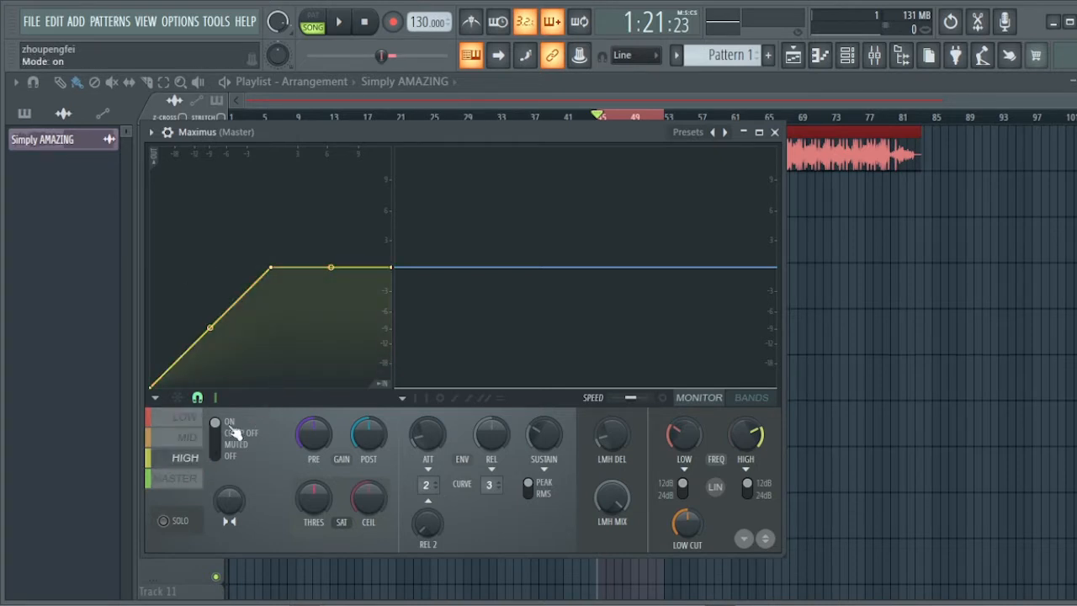
click(200, 421)
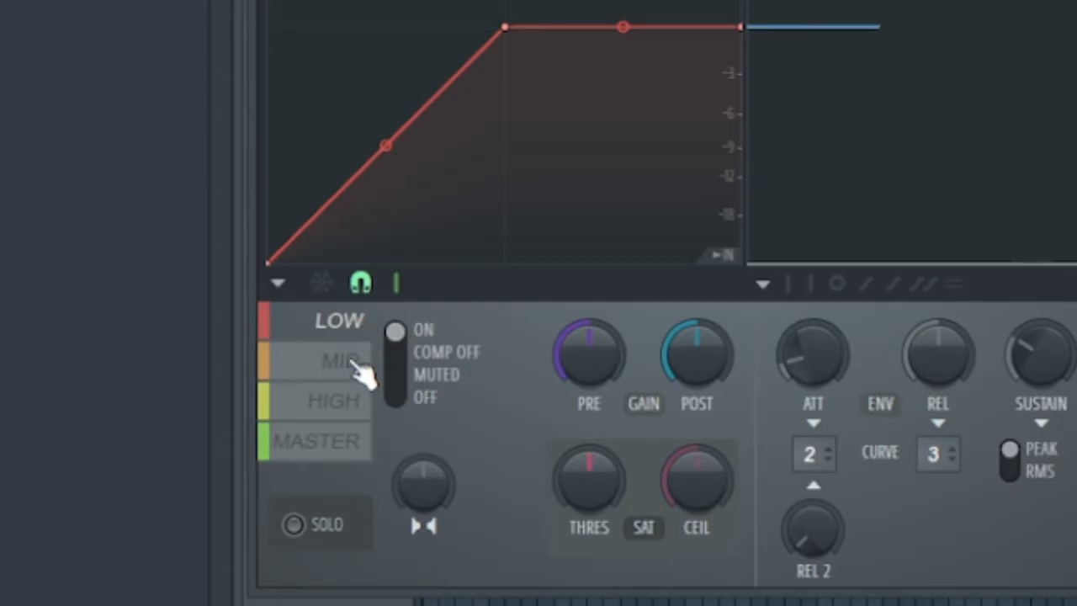
click(194, 439)
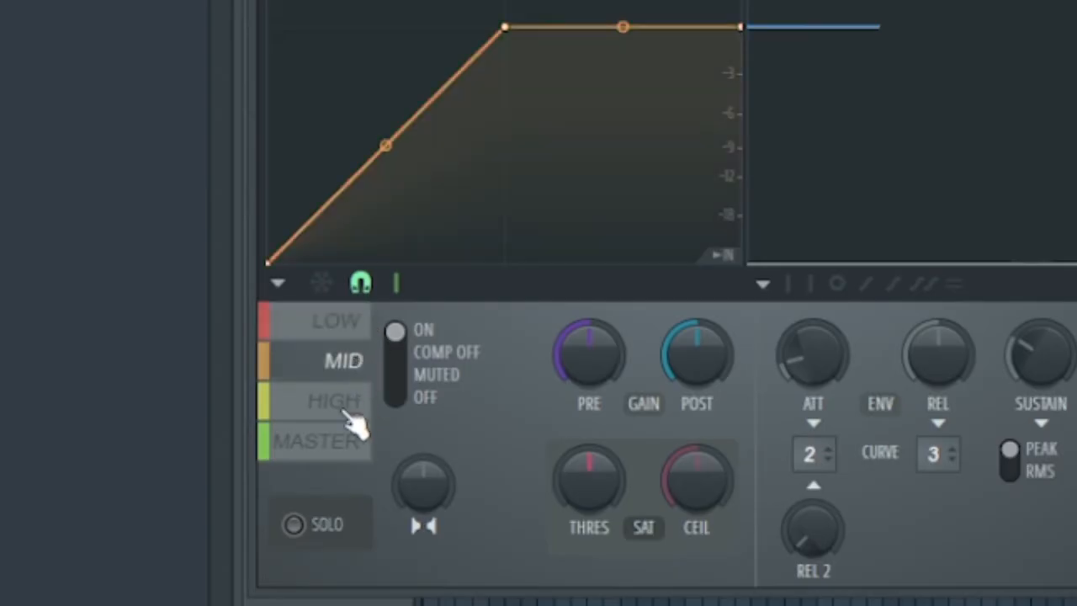
click(347, 409)
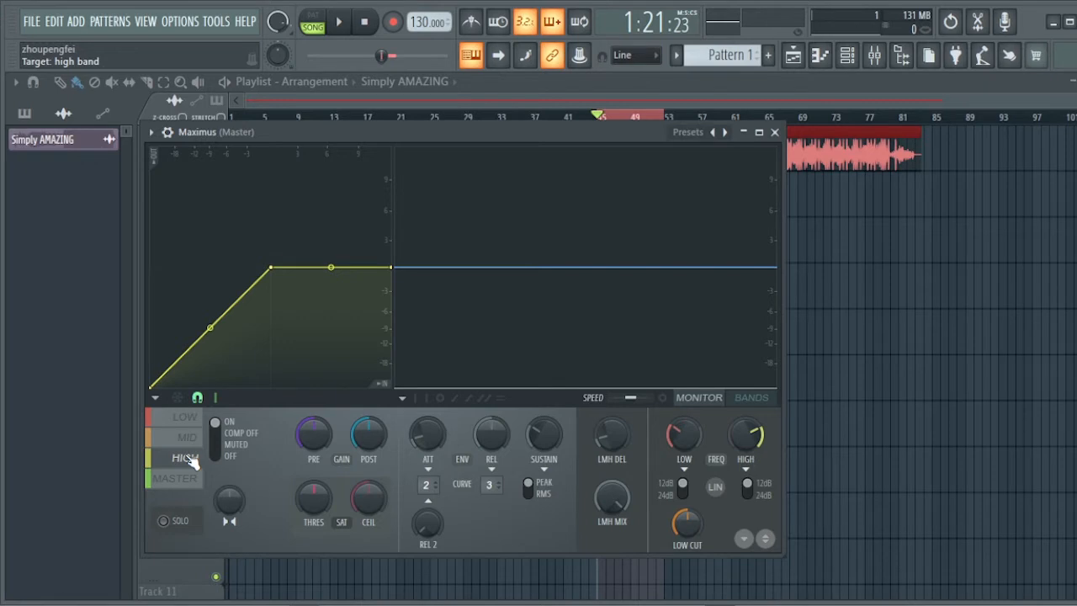
View the low, mid, high and master bands in turn once more
click(189, 418)
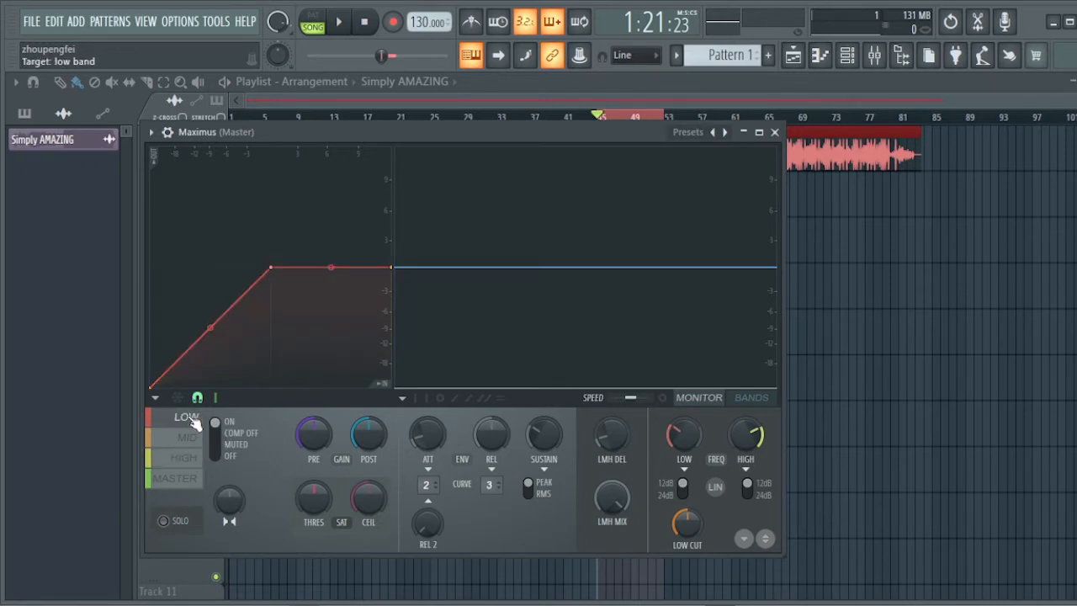
click(191, 437)
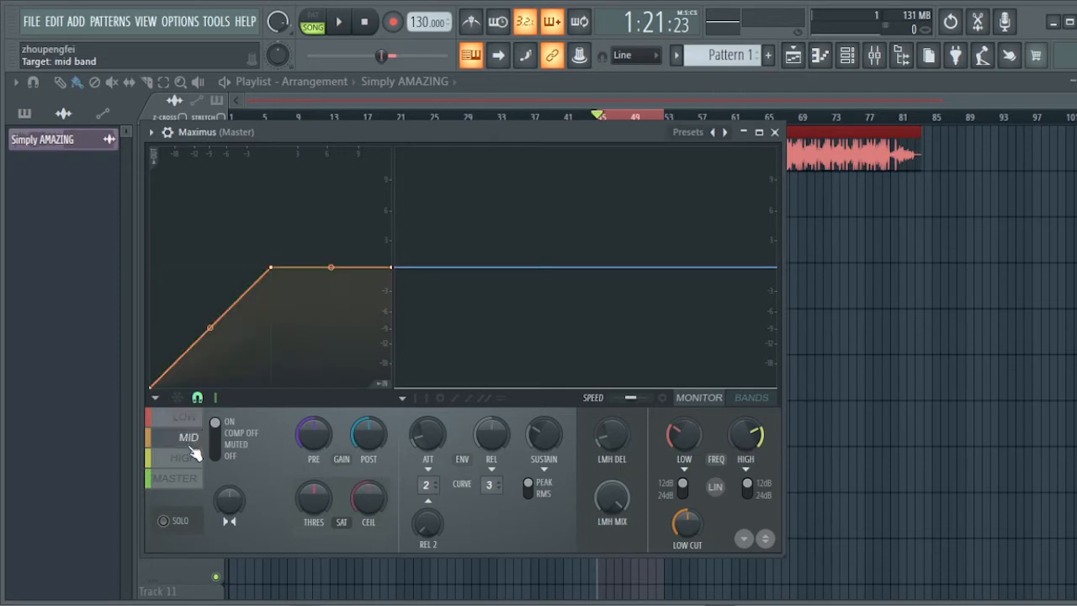
click(191, 459)
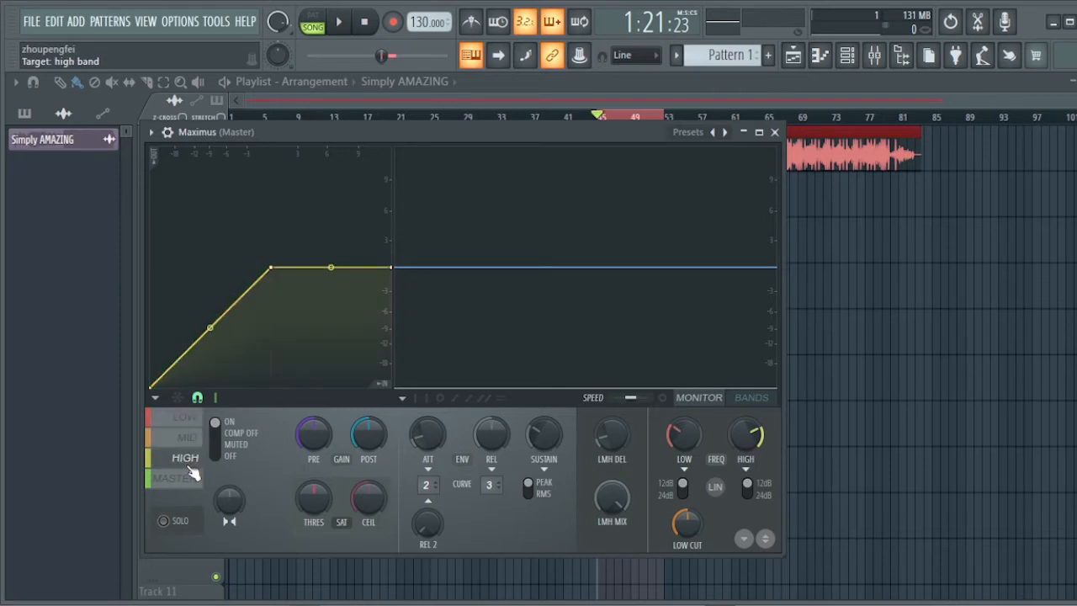
click(183, 480)
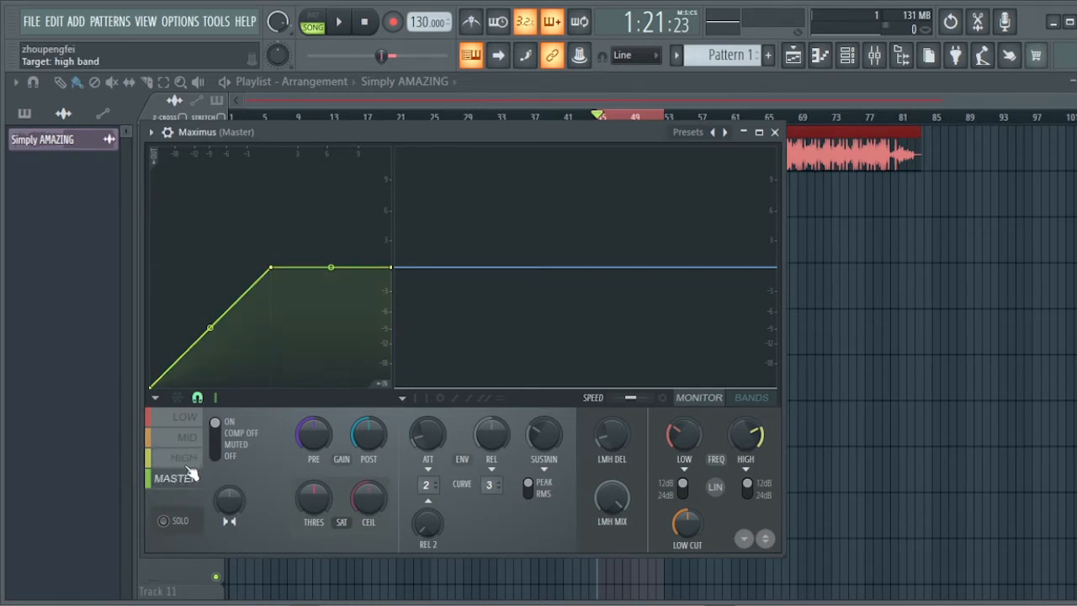
Turn on solo for the low band and play the song, auditioning the low, mid, high and master bands in turn
click(185, 419)
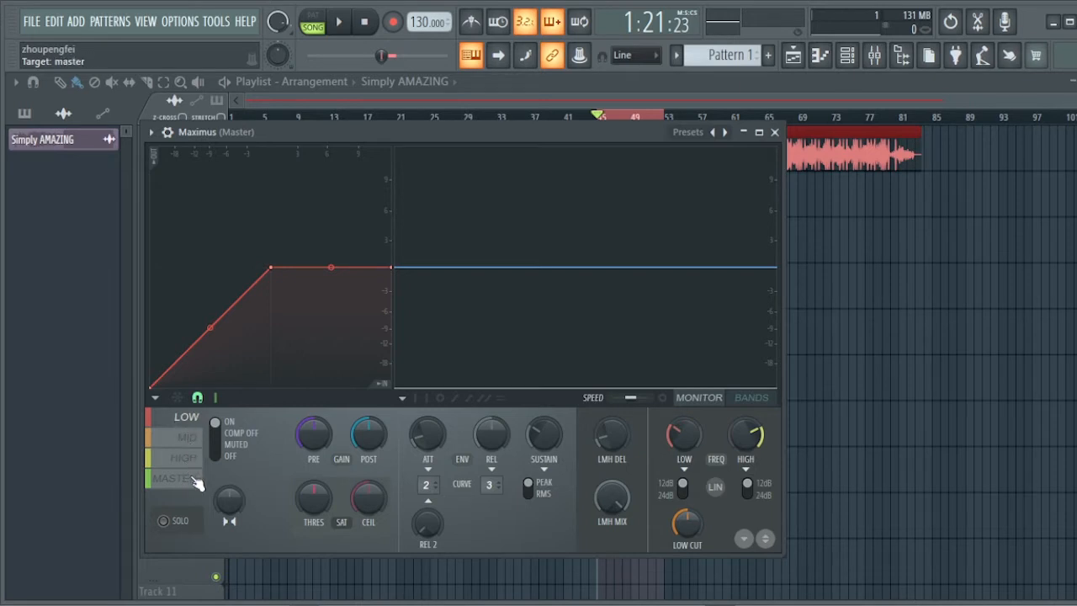
click(164, 521)
key(space)
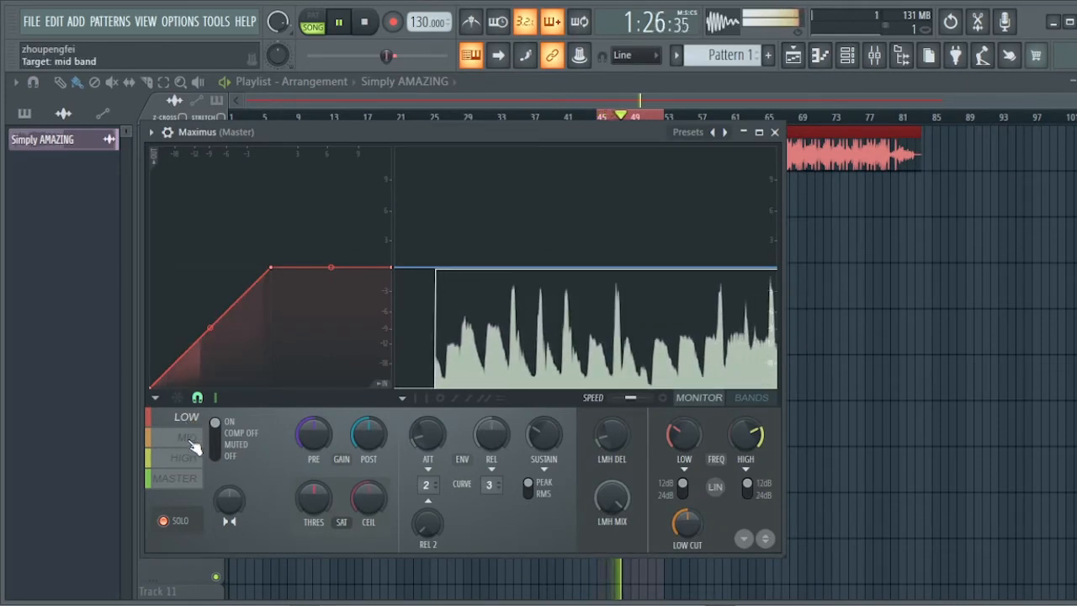
click(190, 438)
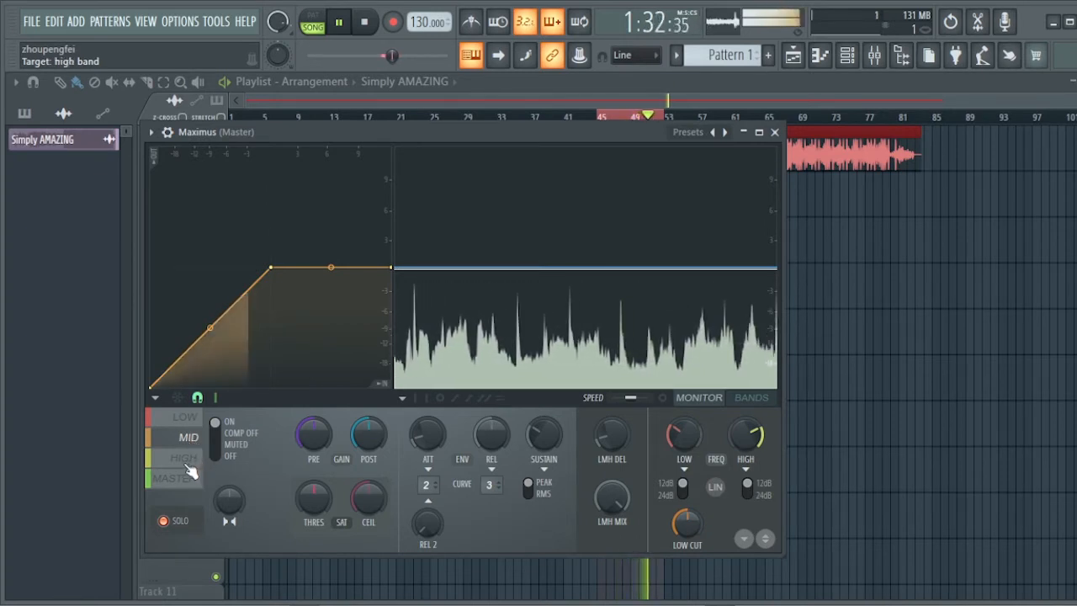
click(189, 466)
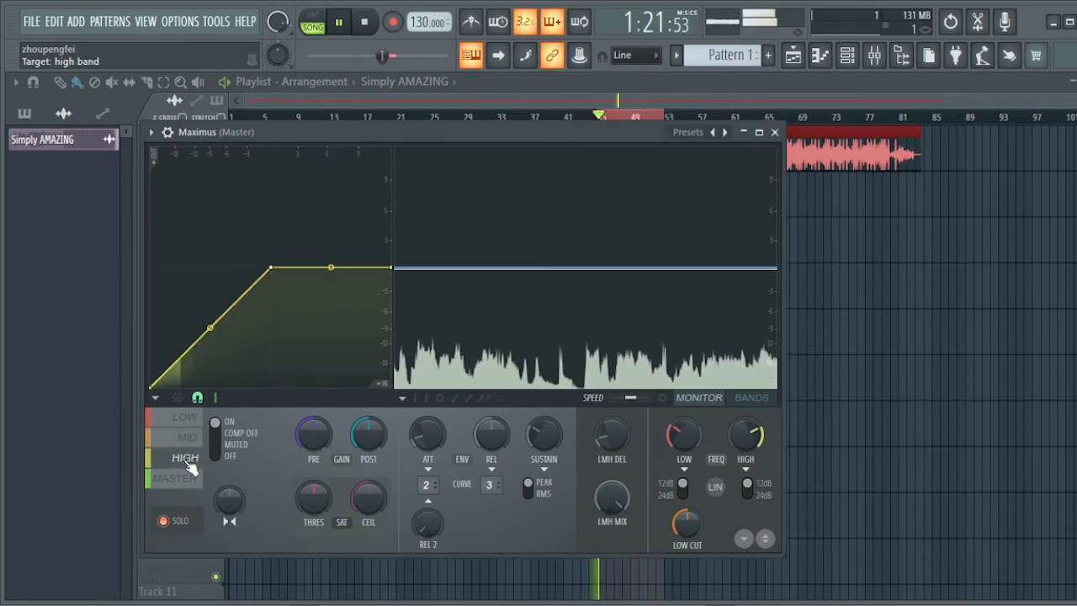
click(190, 480)
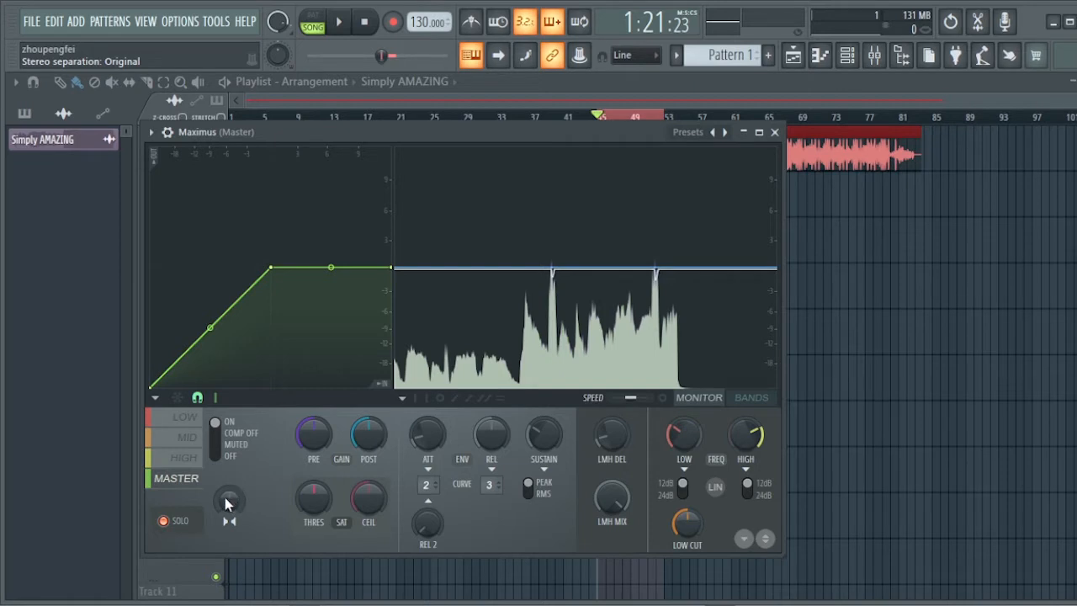
Try the master band's stereo separation at both extremes, including 100% separated, and reset it to its default
drag(226, 505, 227, 473)
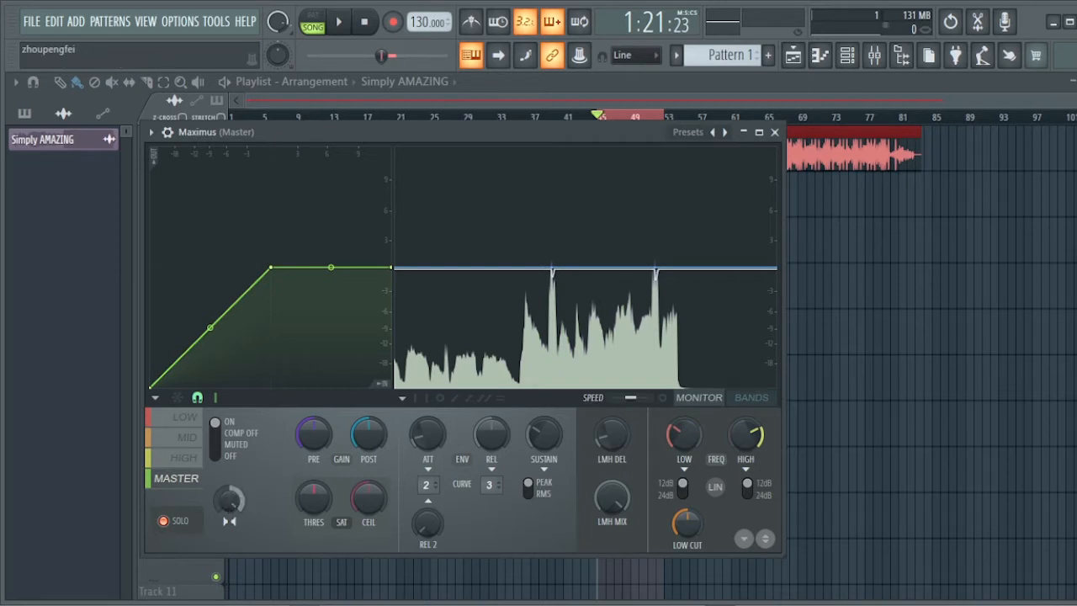
drag(229, 515, 230, 503)
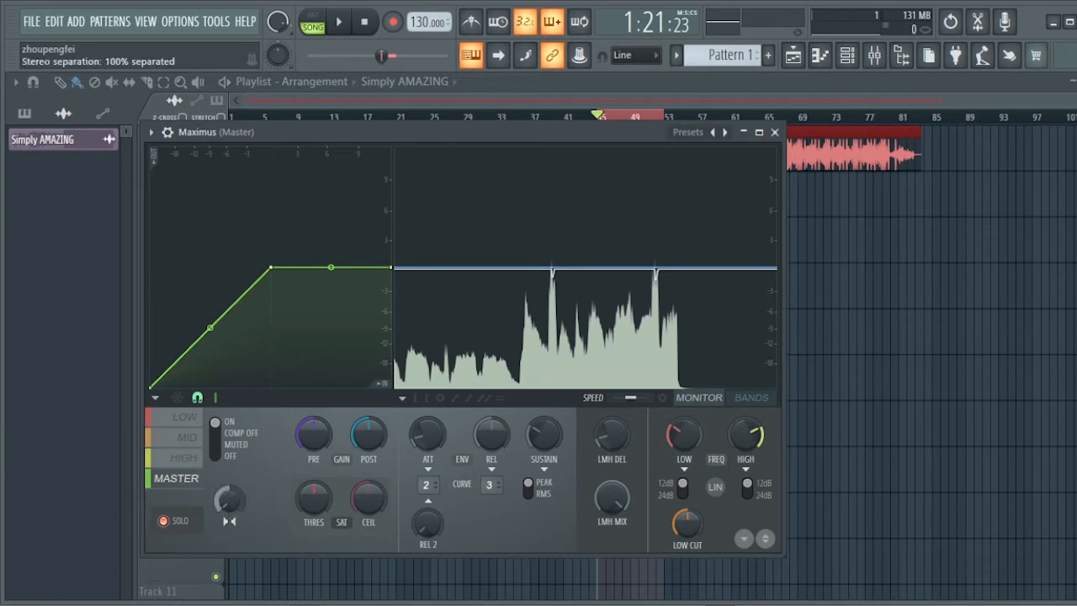
right_click(229, 503)
click(274, 352)
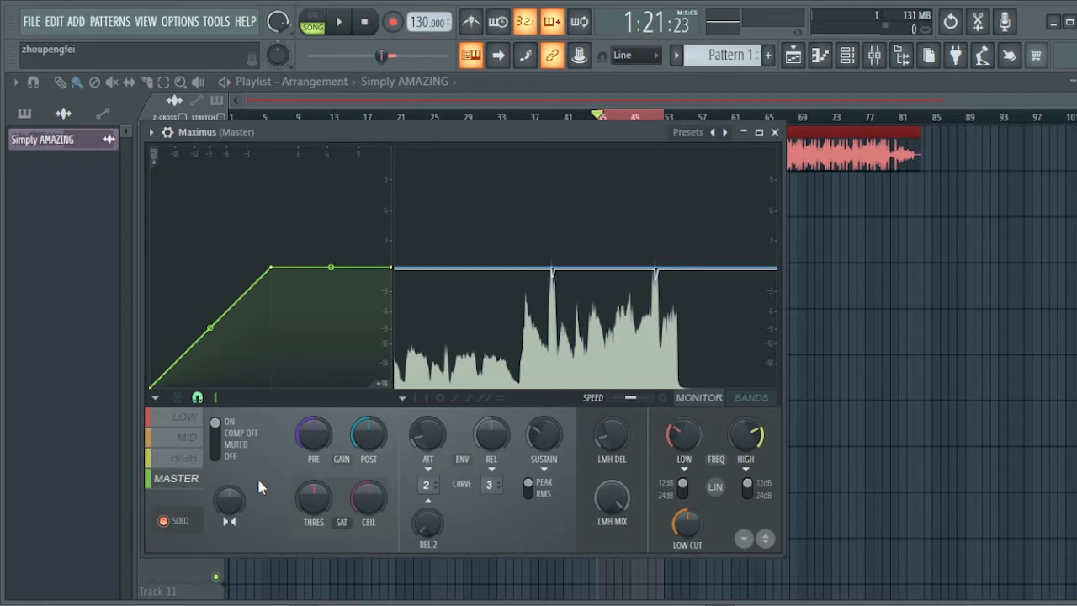
Reset the master band's attack, release and sustain envelope controls to their defaults
right_click(431, 434)
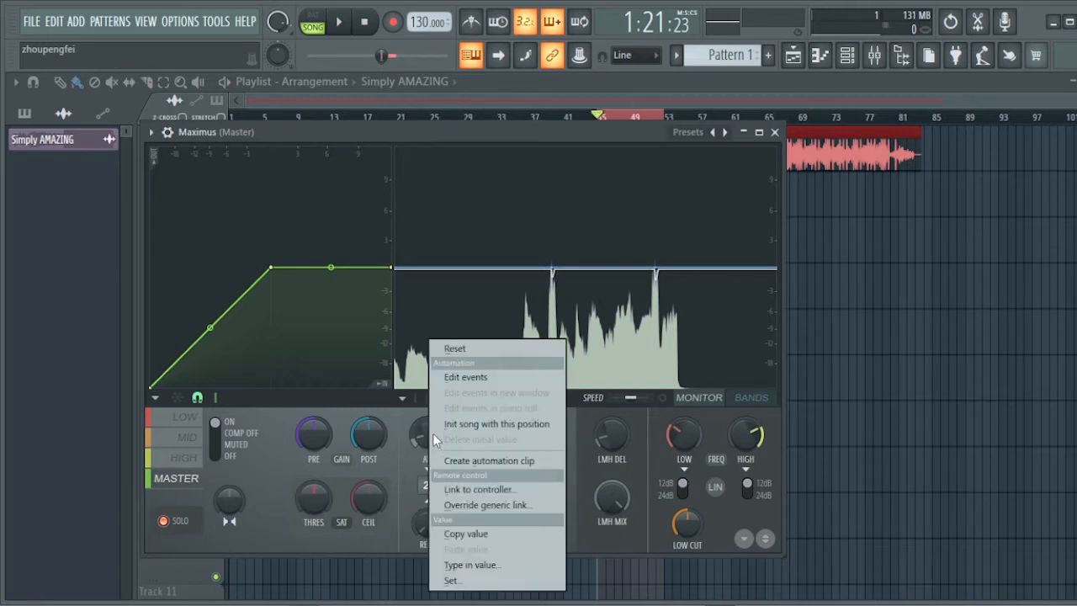
click(454, 349)
right_click(497, 435)
click(532, 349)
right_click(546, 436)
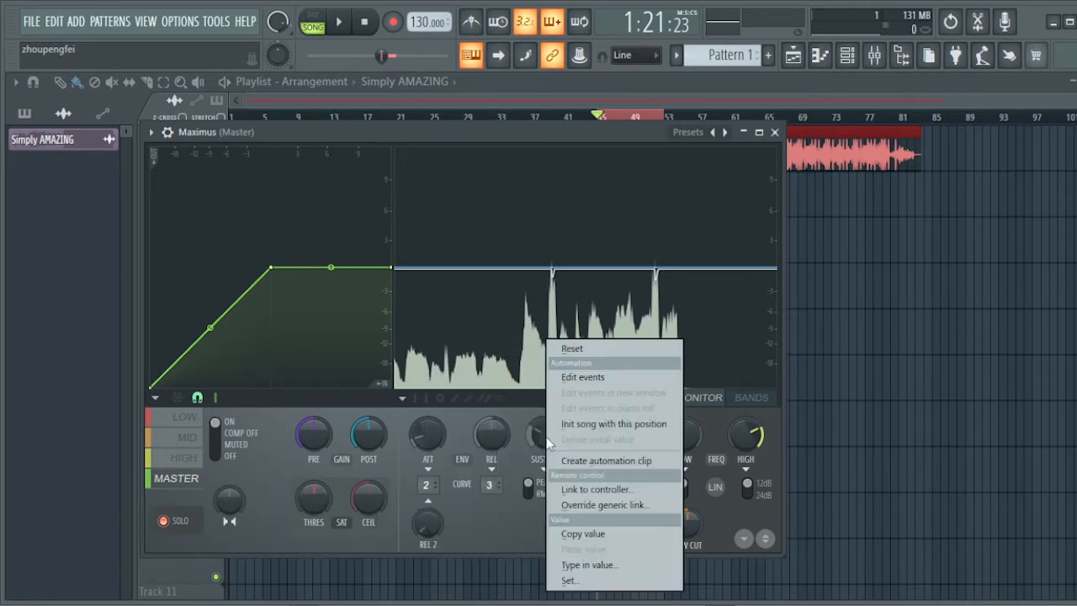
click(576, 349)
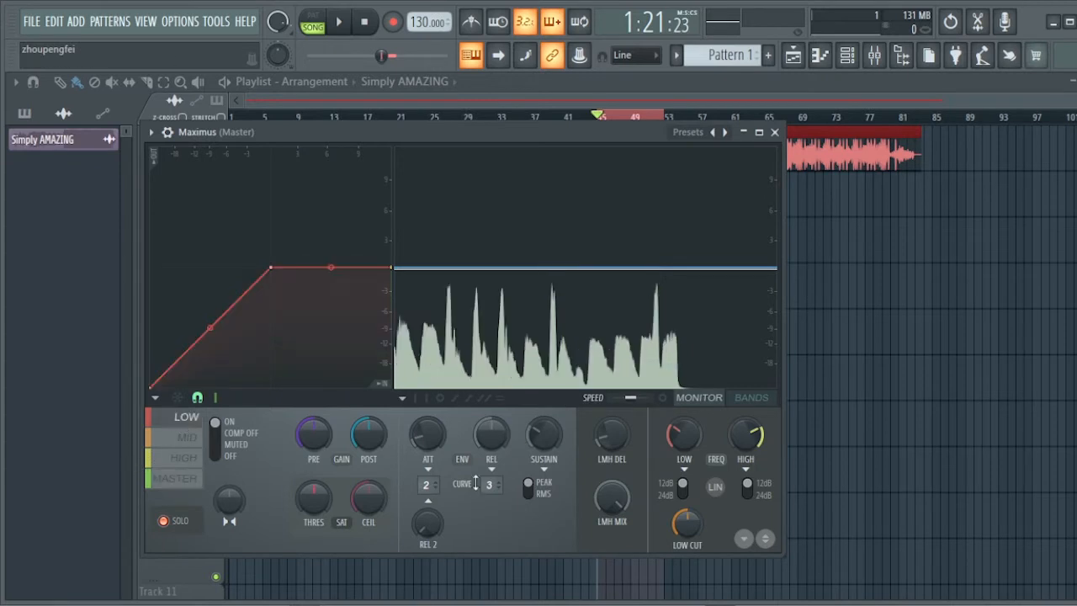
Select the master band and play the song twice in short passages to watch its level against the compression curve
click(174, 479)
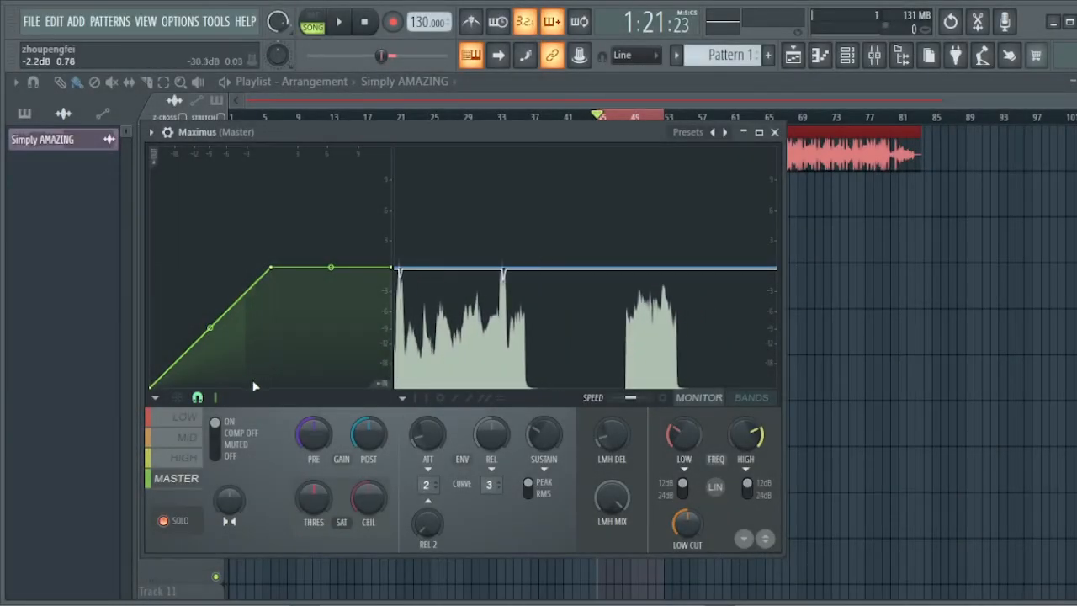
key(space)
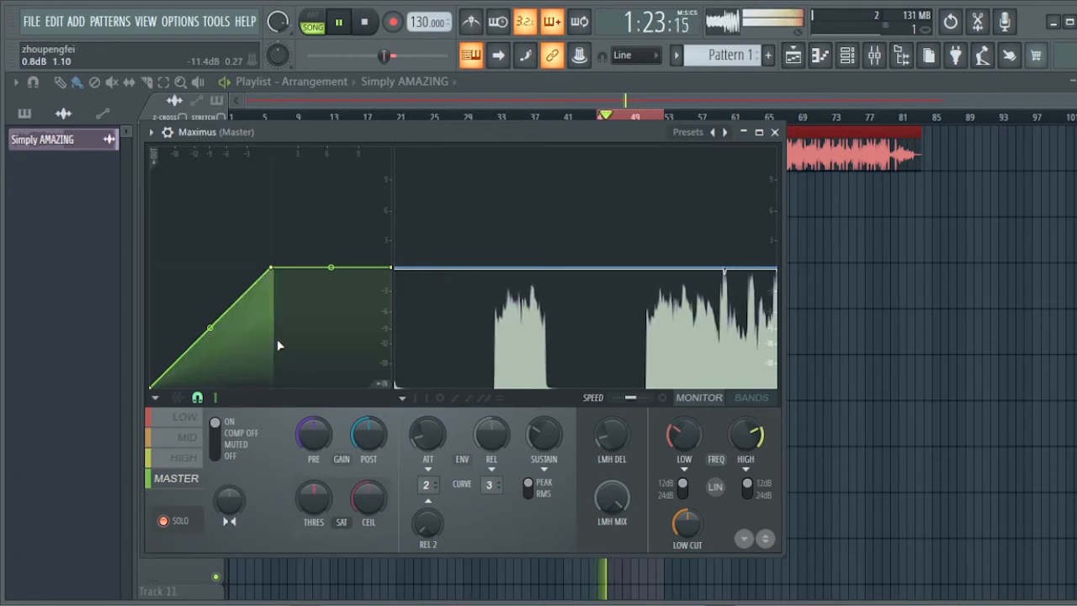
key(space)
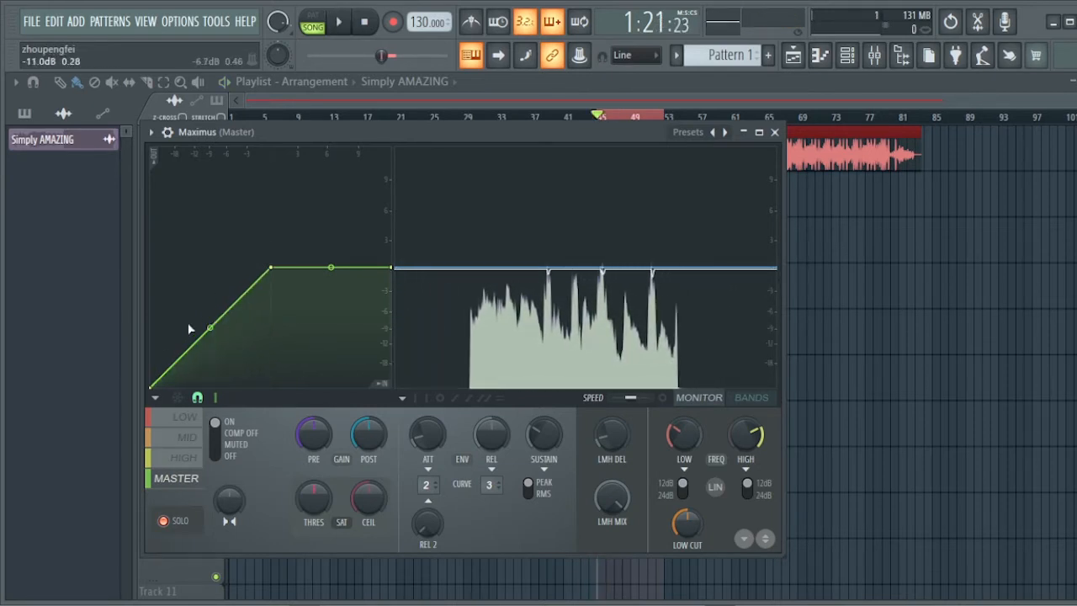
key(space)
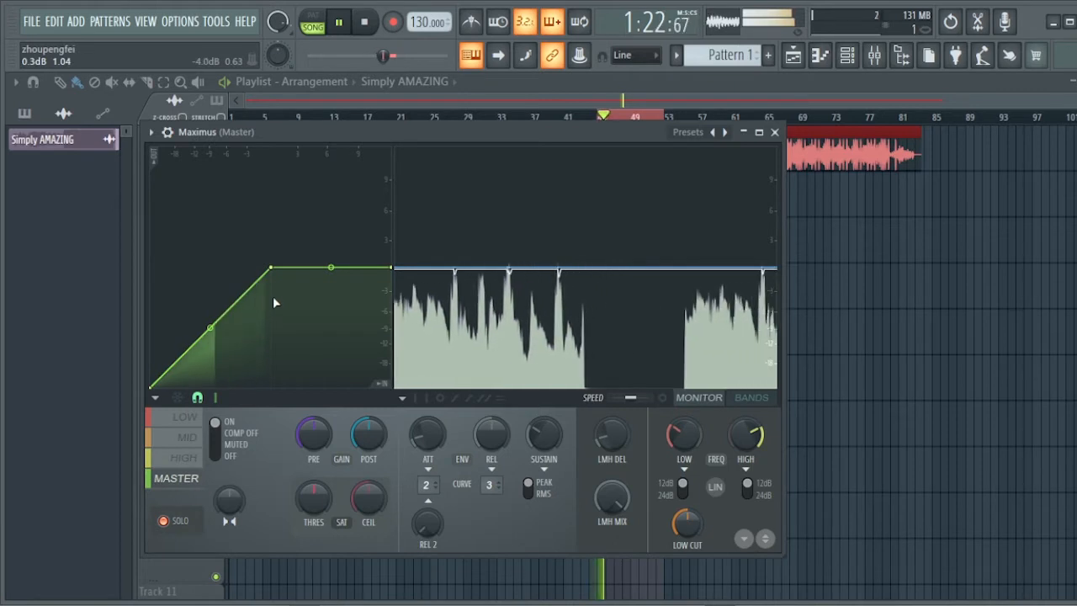
key(space)
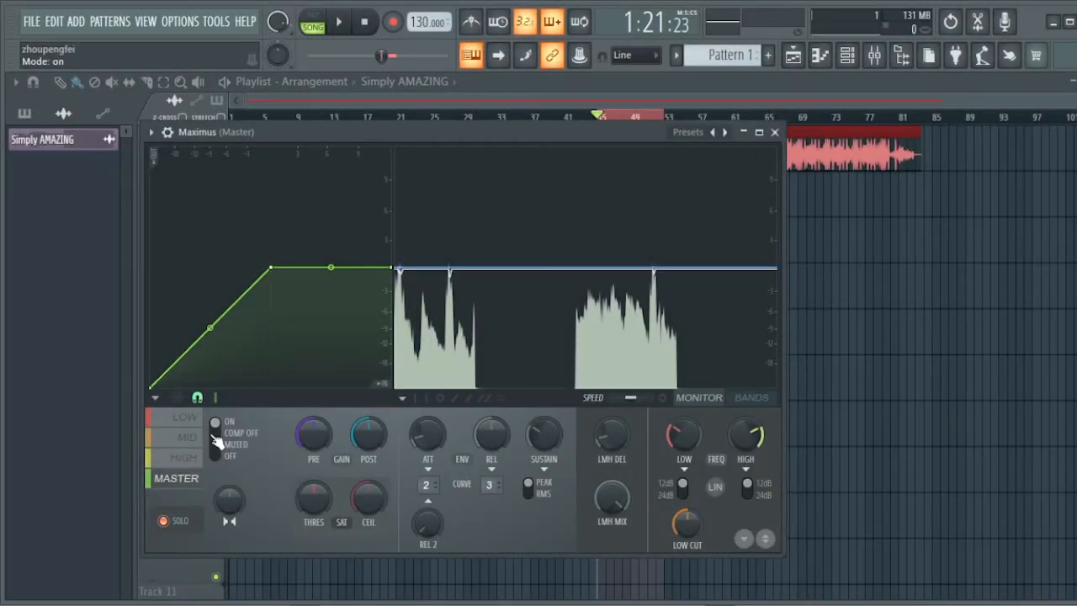
Try adding a point at about -18.2 dB input and -14.2 dB output on the master curve, deleting it each time
right_click(174, 353)
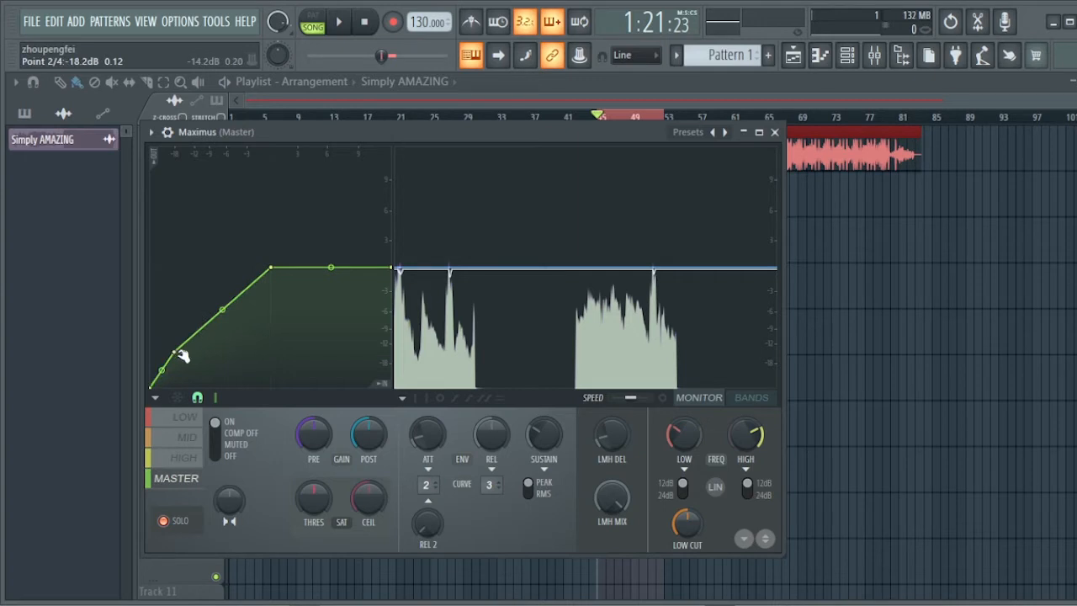
right_click(177, 353)
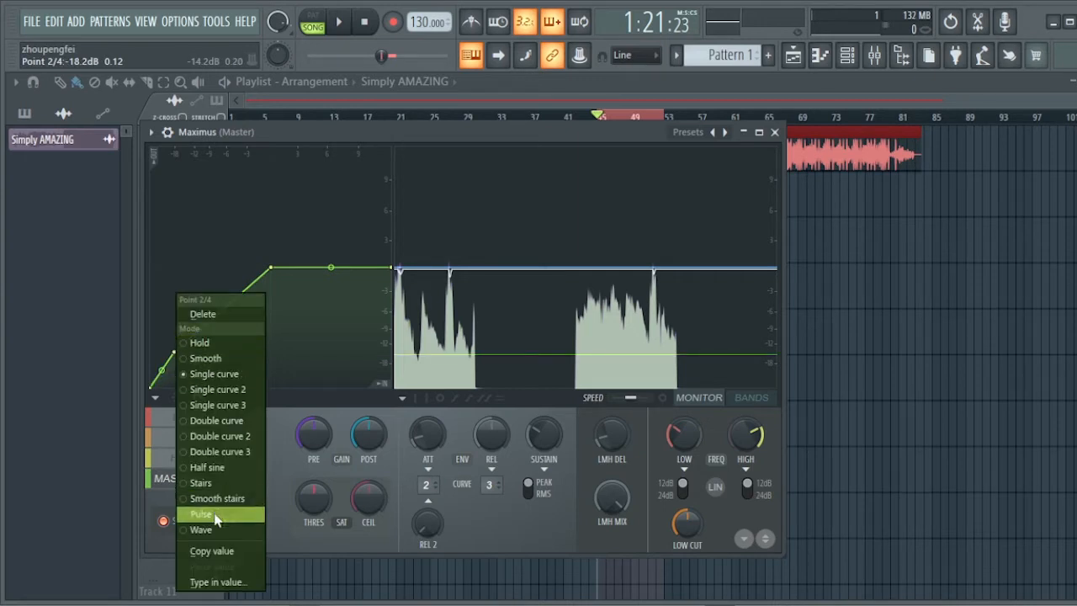
click(202, 314)
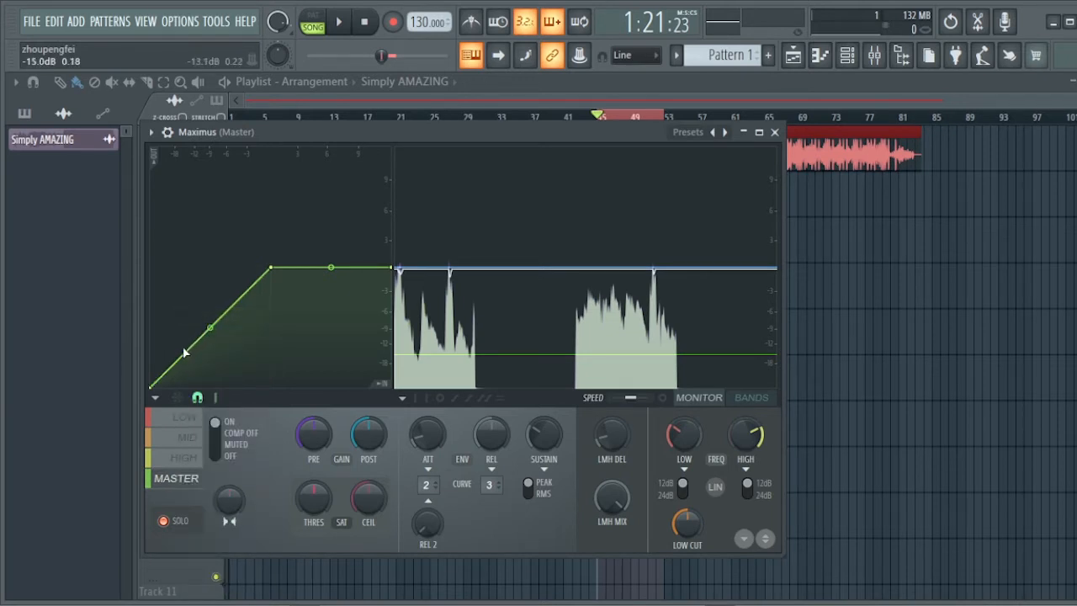
right_click(175, 357)
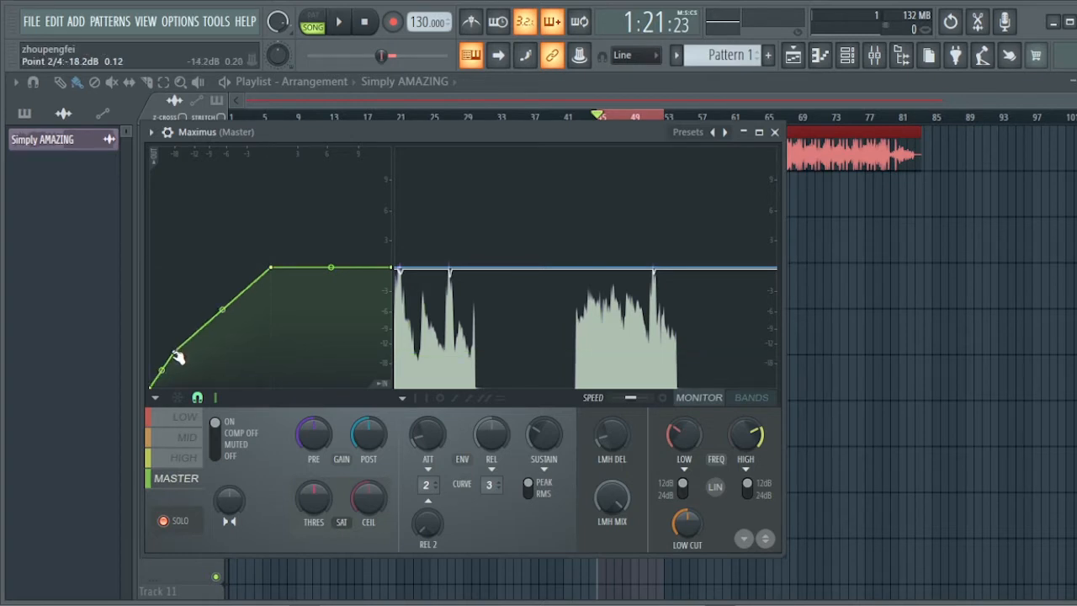
right_click(175, 355)
click(202, 314)
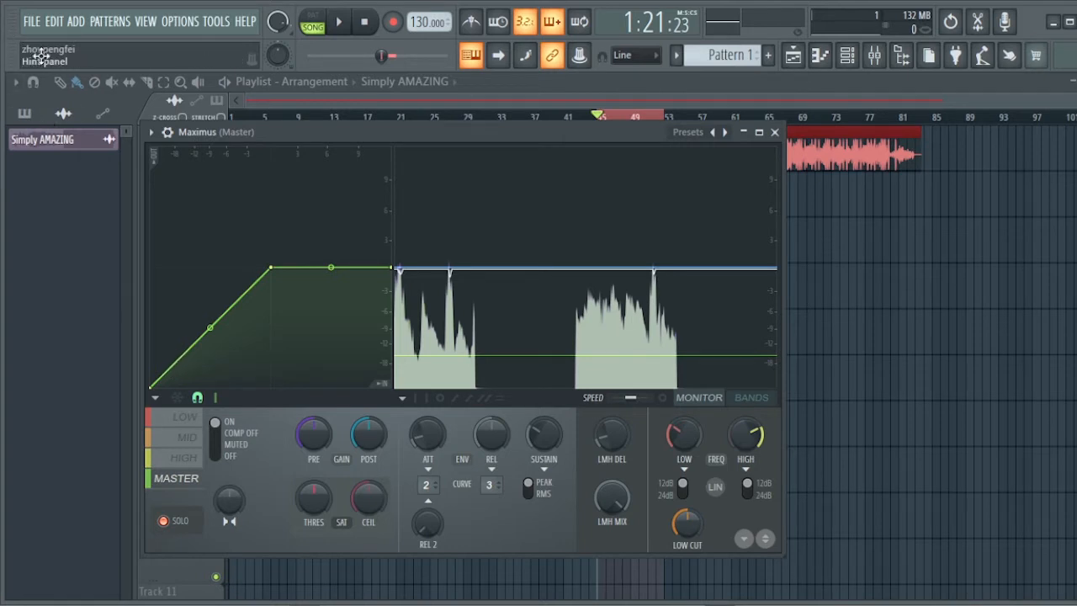
Add a point on the lower diagonal of the master band's curve, near the -18 dB input mark
right_click(173, 365)
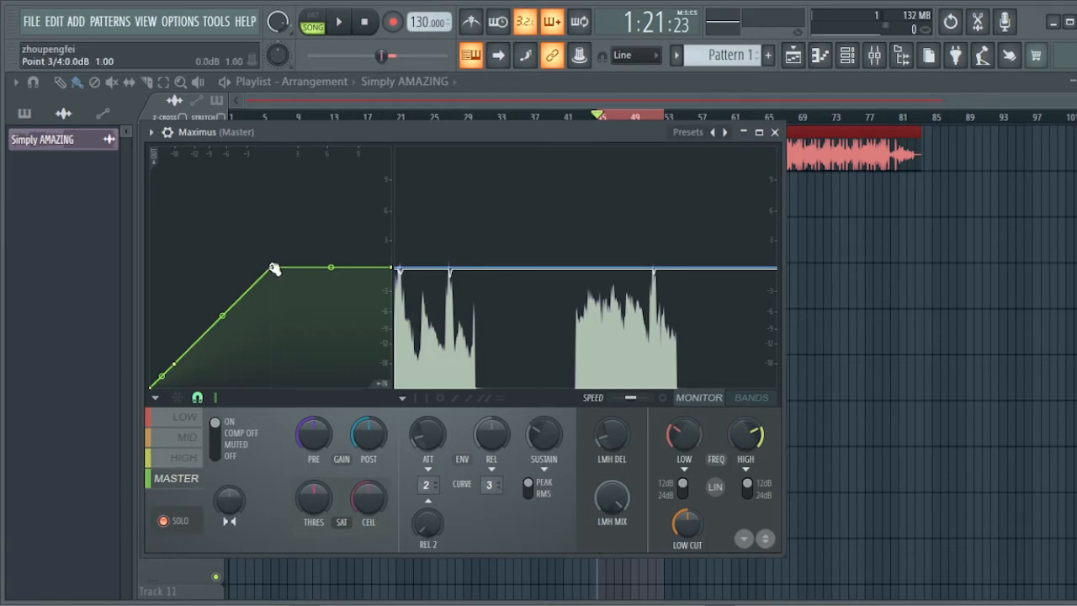
Try lowering the knee point of the master curve to about -1.5 dB and -1.1 dB output, restoring 0 dB in between
mouse_move(274, 268)
mouse_down()
mouse_move(270, 353)
mouse_move(274, 267)
mouse_move(267, 339)
mouse_move(277, 270)
mouse_move(277, 280)
mouse_up()
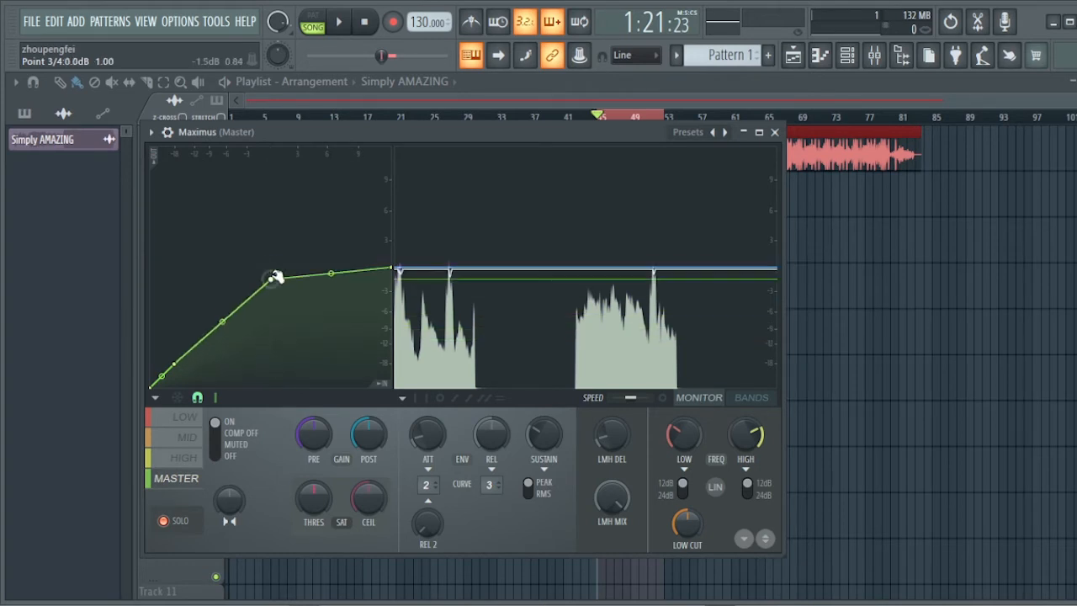
mouse_move(275, 278)
mouse_down()
mouse_move(278, 327)
mouse_move(279, 276)
mouse_up()
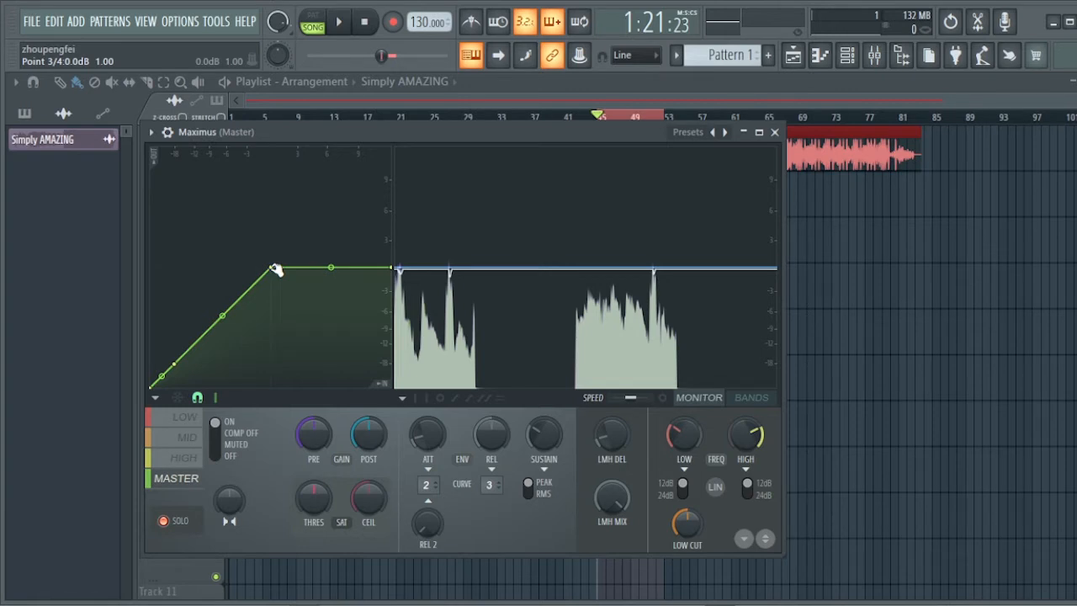
drag(275, 269, 274, 280)
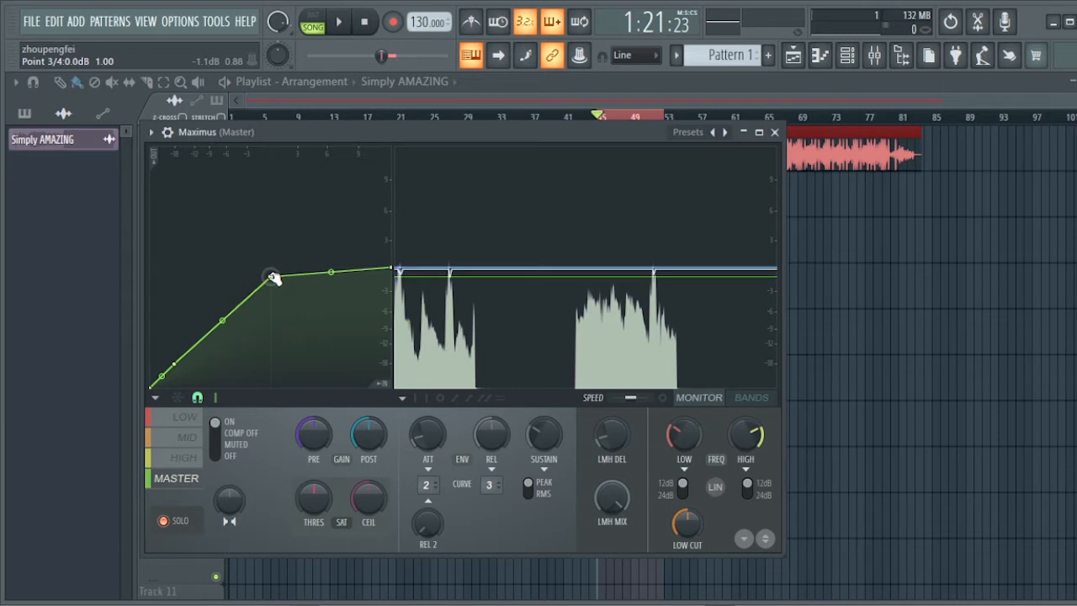
drag(273, 278, 272, 277)
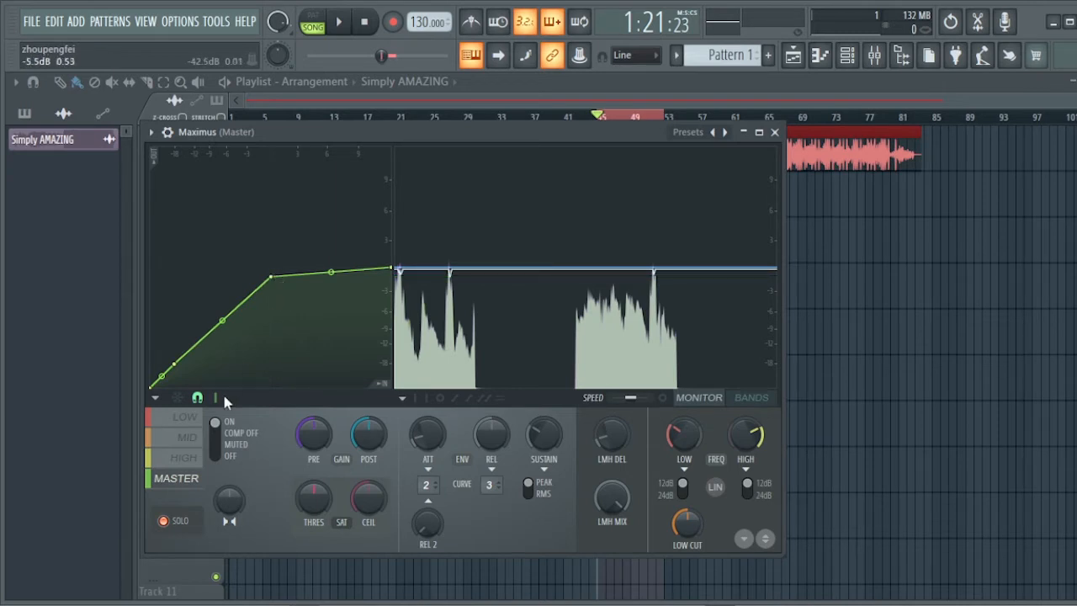
View the compression mapping options and turn off snap to grid for the points of the master curve
click(164, 399)
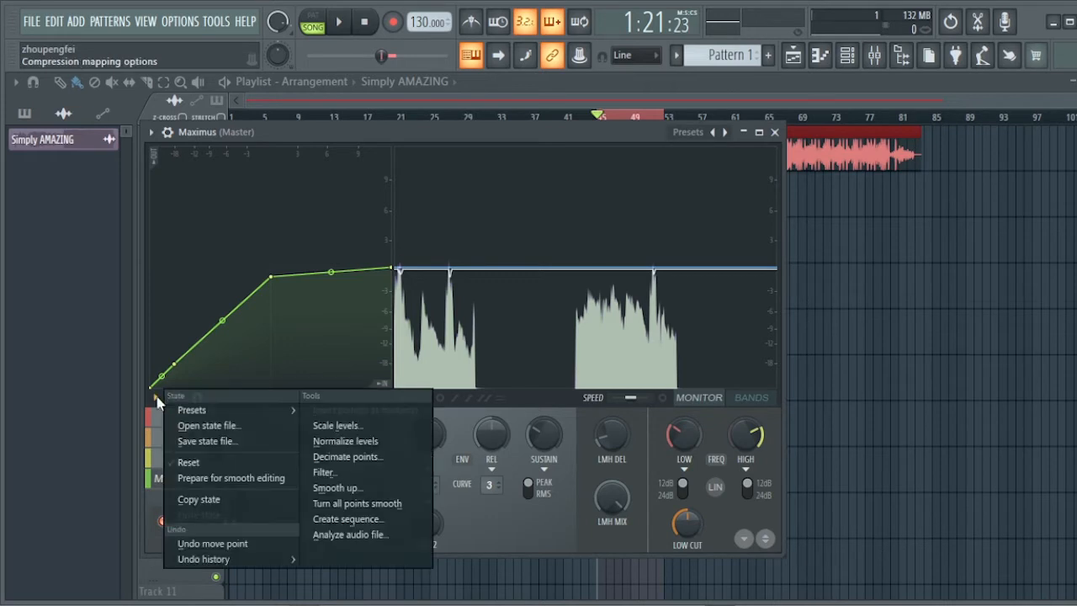
click(165, 400)
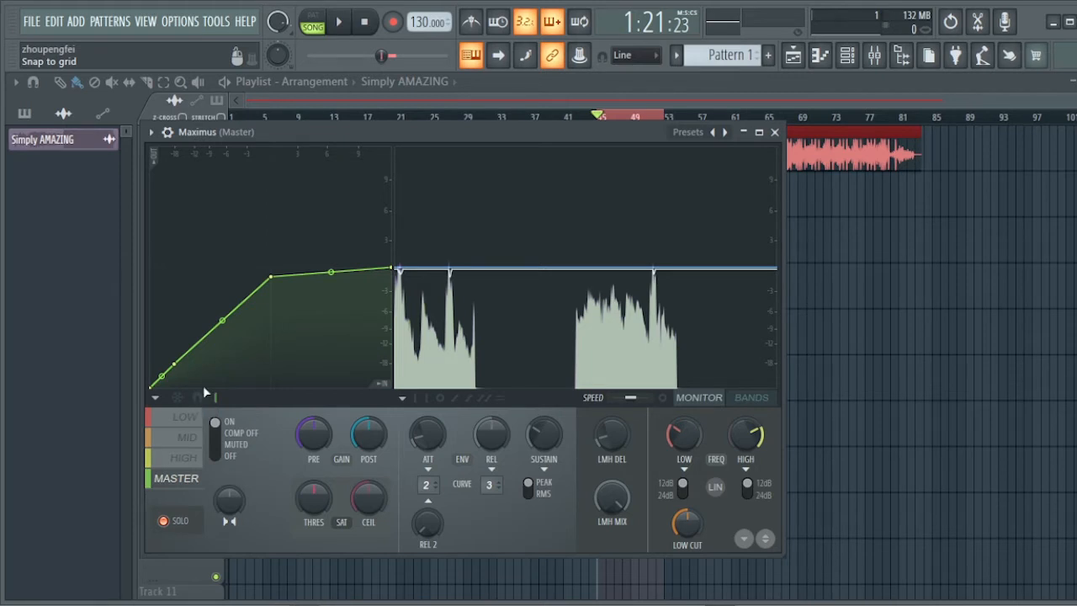
mouse_move(271, 277)
mouse_down()
mouse_move(272, 288)
mouse_move(272, 276)
mouse_up()
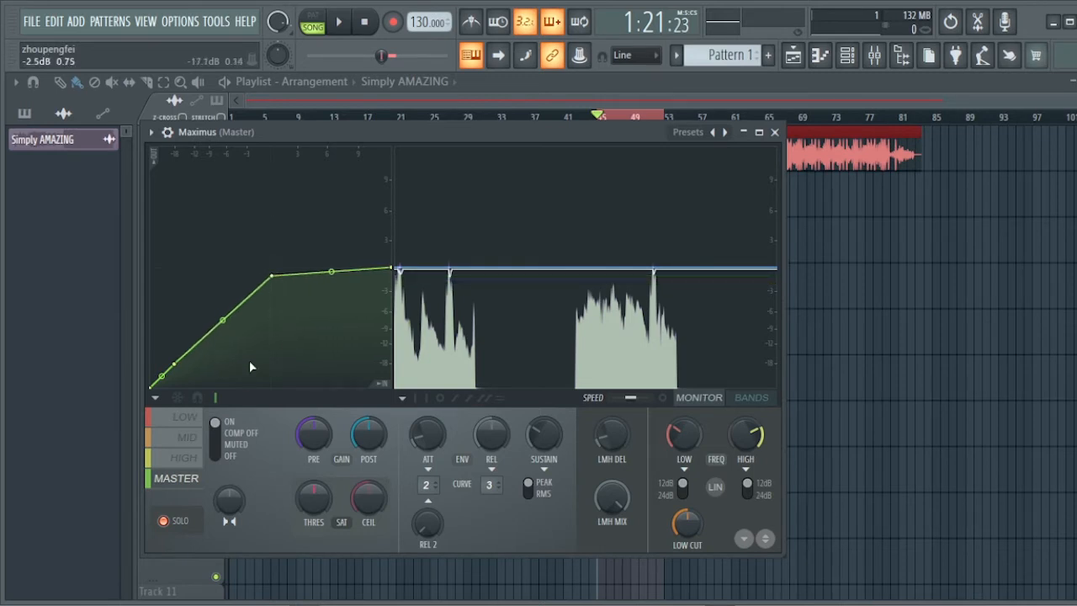
click(198, 398)
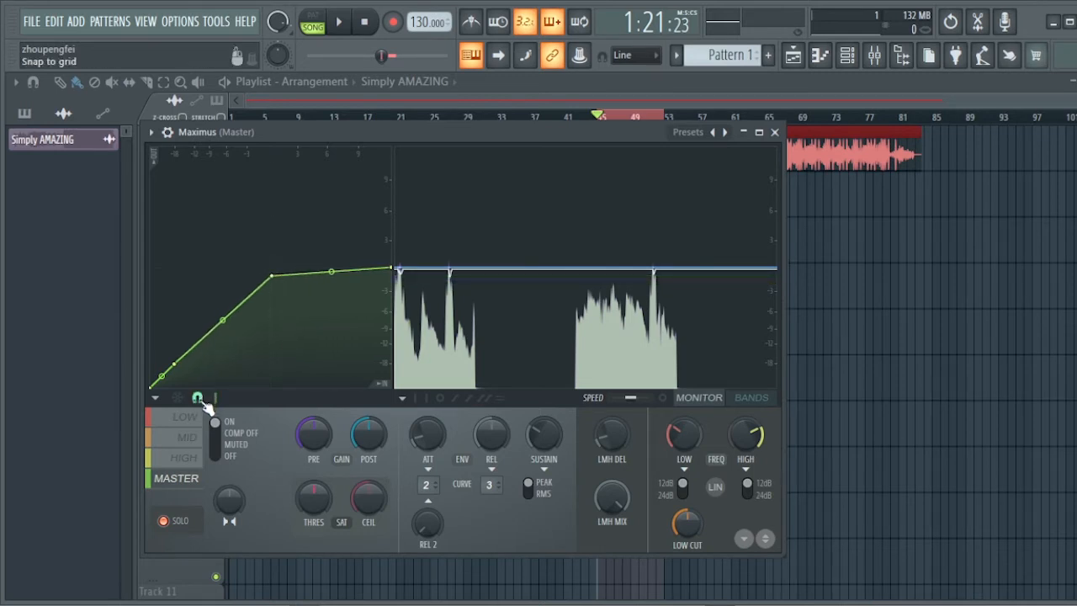
click(198, 399)
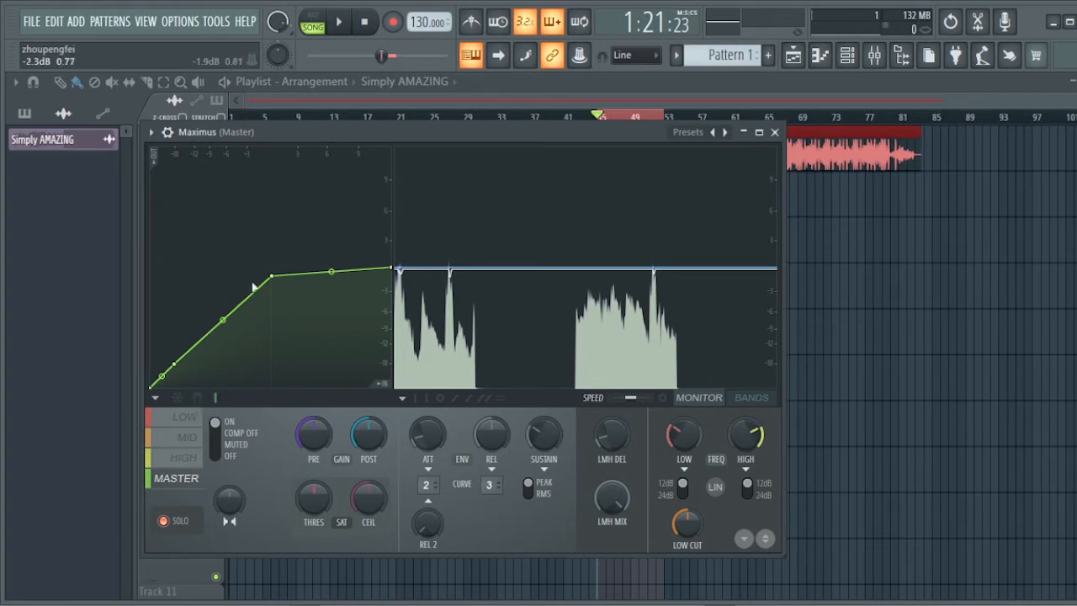
Enlarge the Maximus window and fine-tune the master curve's knee point to about -0.3 dB output during playback
drag(272, 276, 270, 274)
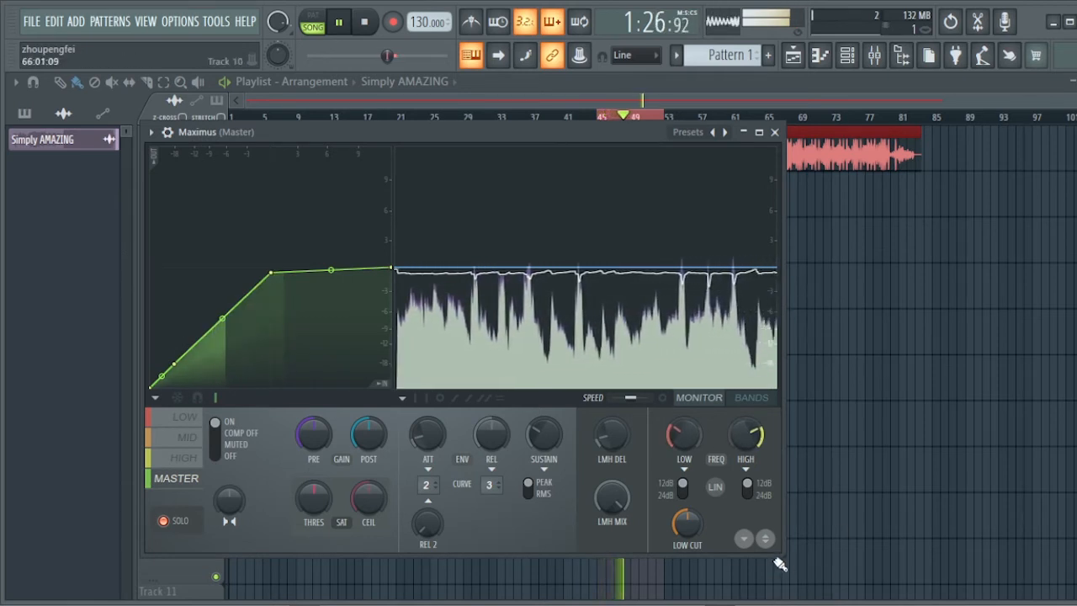
drag(776, 555, 864, 598)
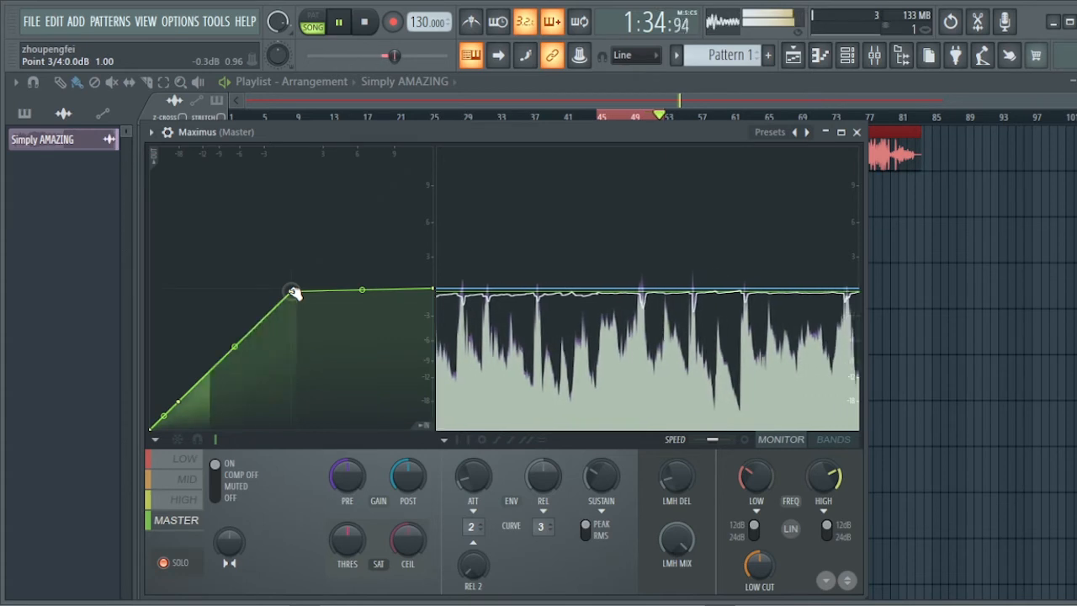
key(space)
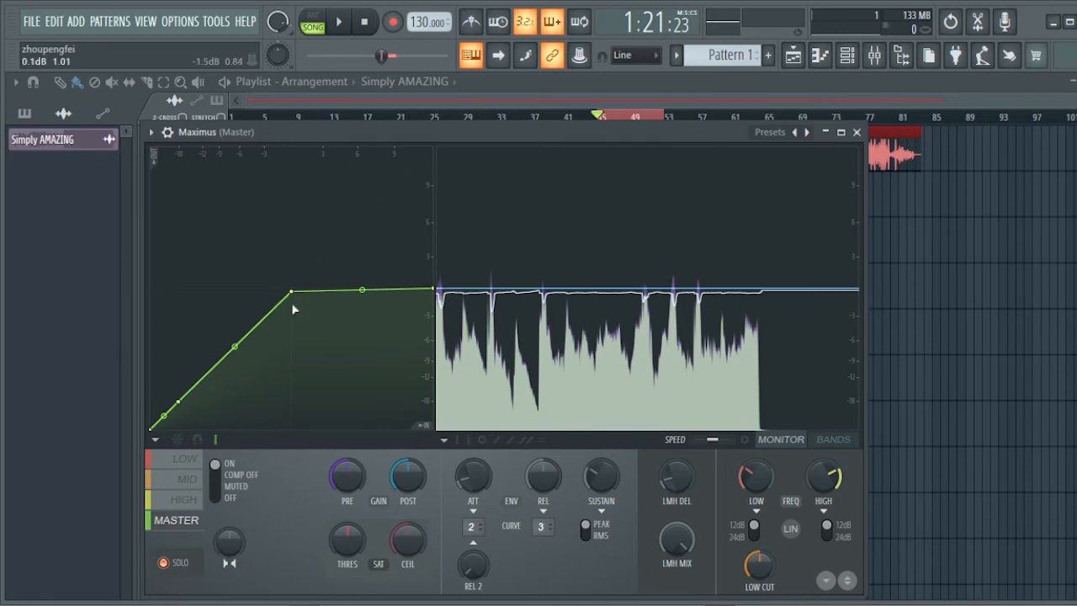
Review the mid and high bands, return to the master band and maximize the Maximus window
click(186, 470)
click(187, 481)
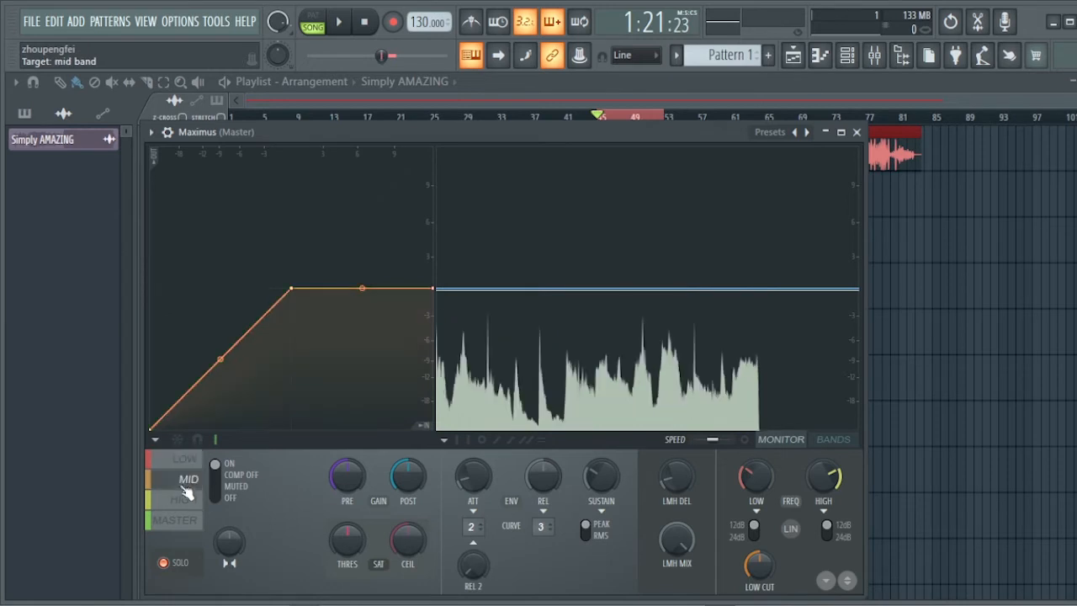
click(188, 502)
click(193, 527)
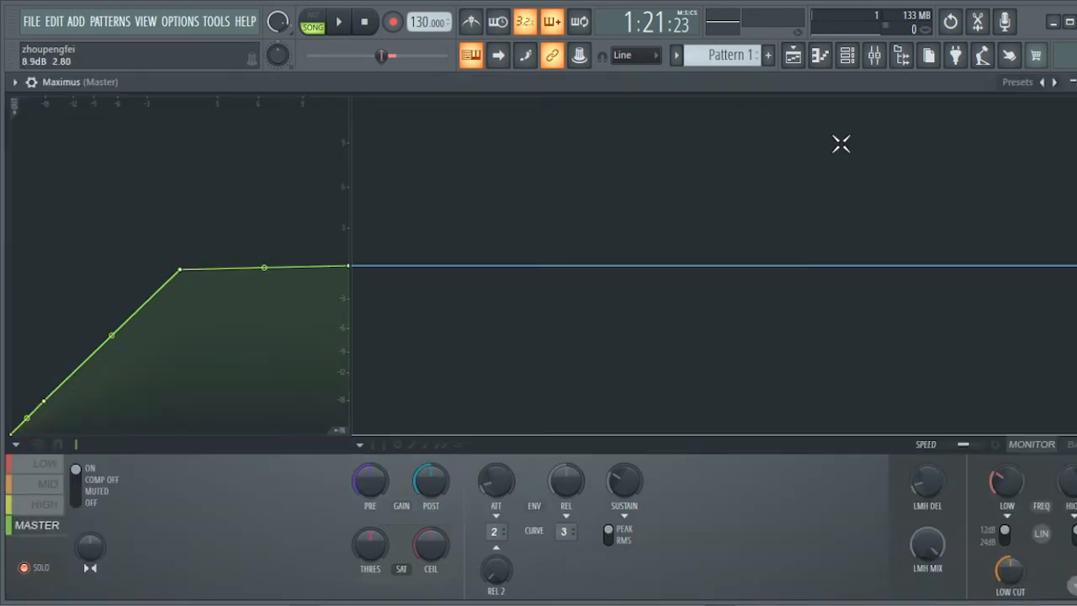
click(841, 133)
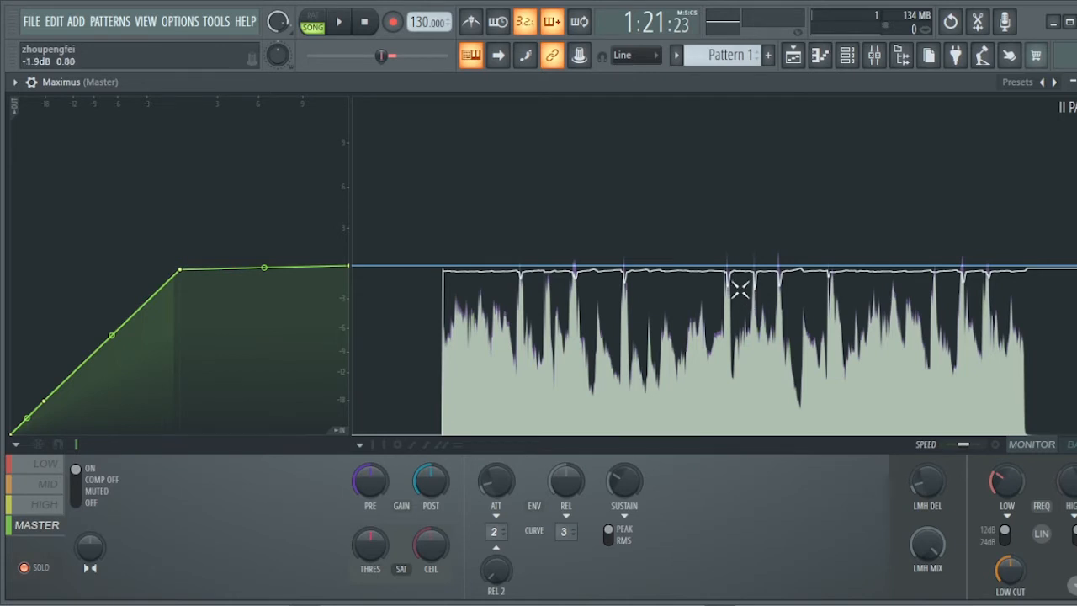
Lower the master band's attack time to well under 1 ms, trying about 0.36 ms
drag(495, 485, 495, 506)
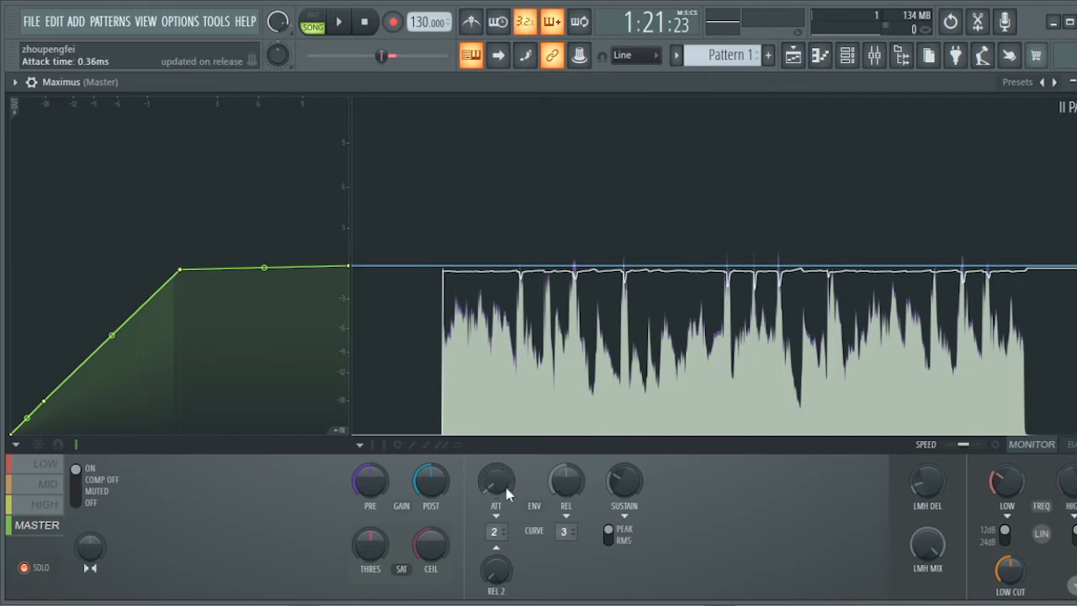
drag(507, 489, 500, 487)
drag(501, 487, 503, 492)
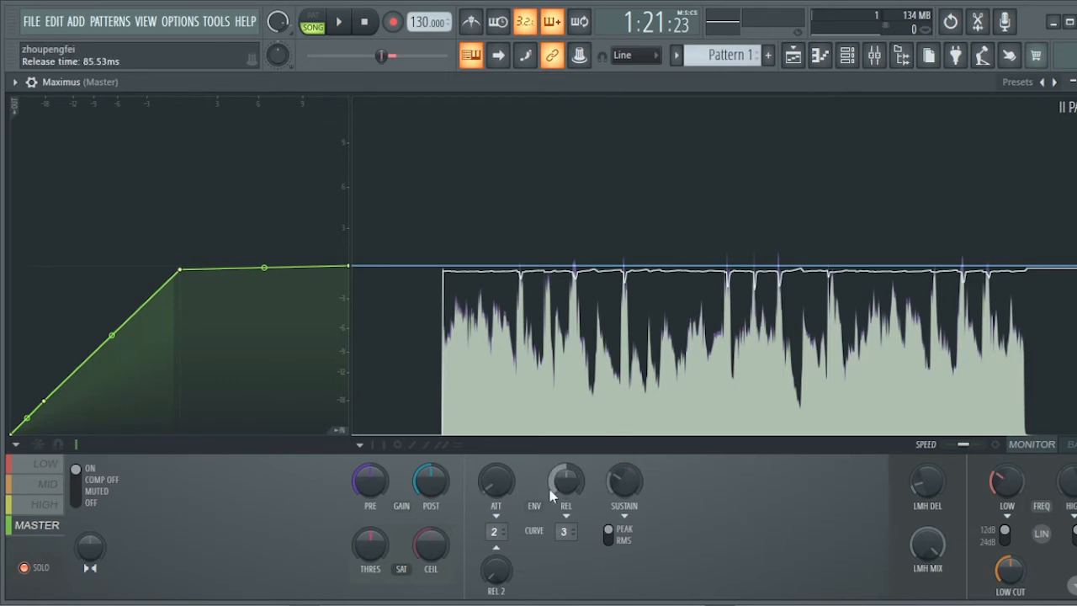
Try master release times of about 10 ms, 42 ms and the maximum while the song plays
drag(566, 480, 565, 516)
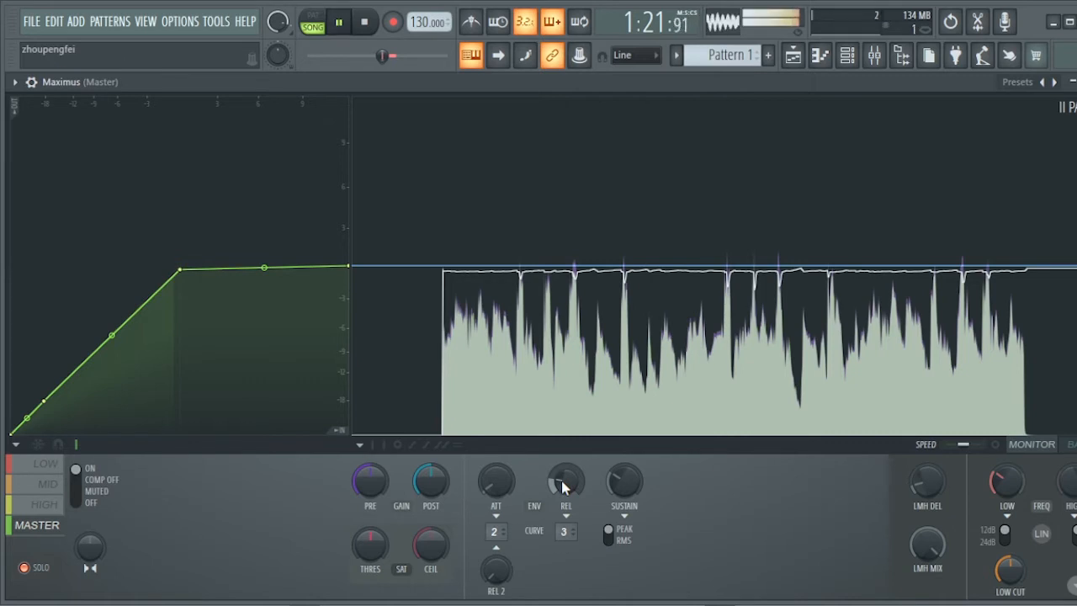
key(space)
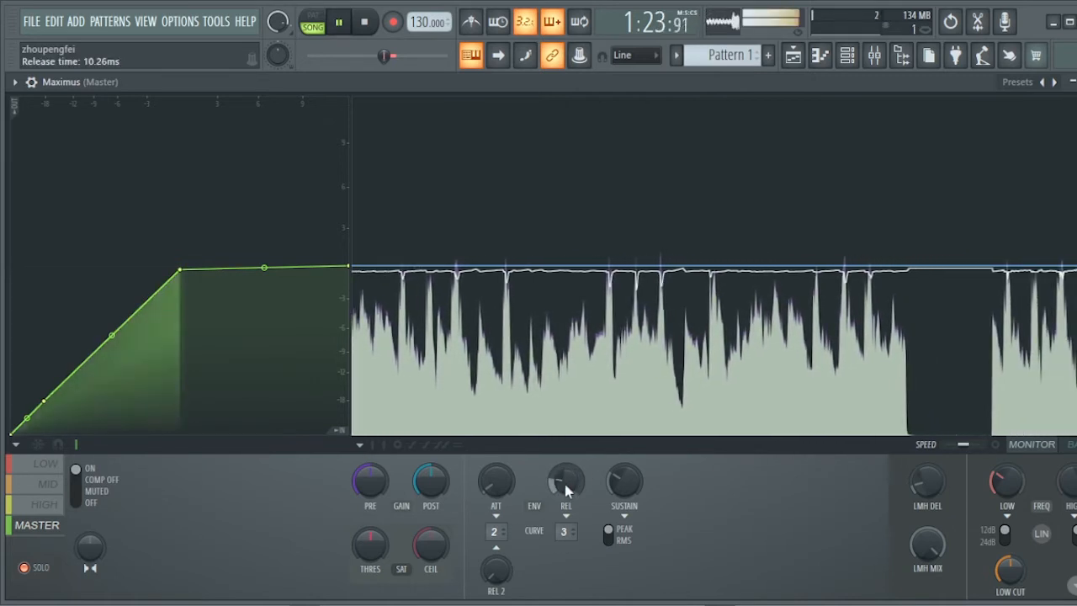
mouse_move(566, 486)
mouse_down()
mouse_move(566, 451)
mouse_move(566, 488)
mouse_move(564, 475)
mouse_up()
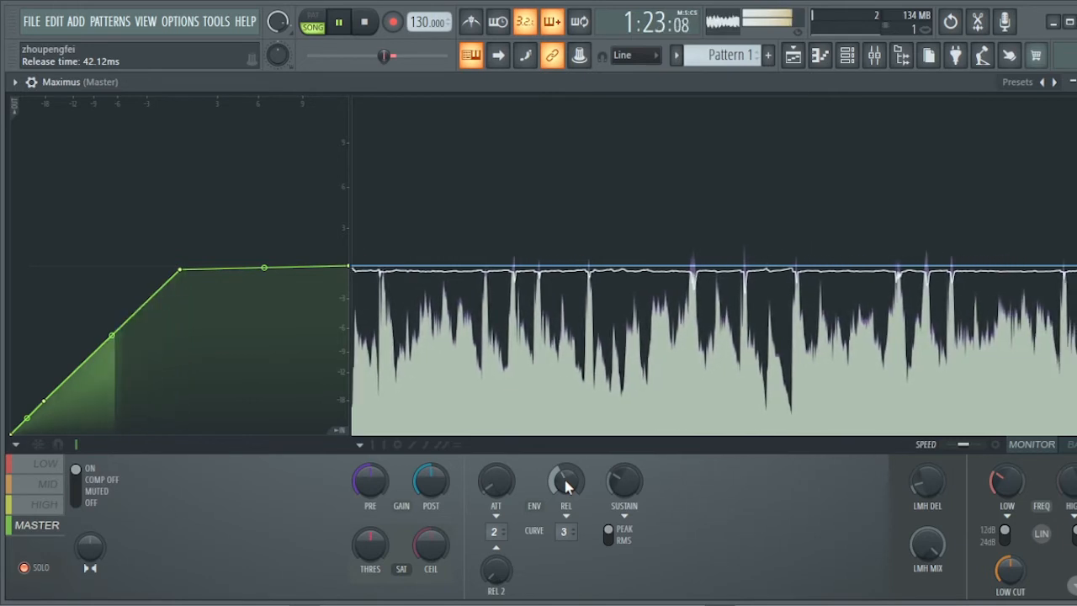
drag(566, 486, 565, 458)
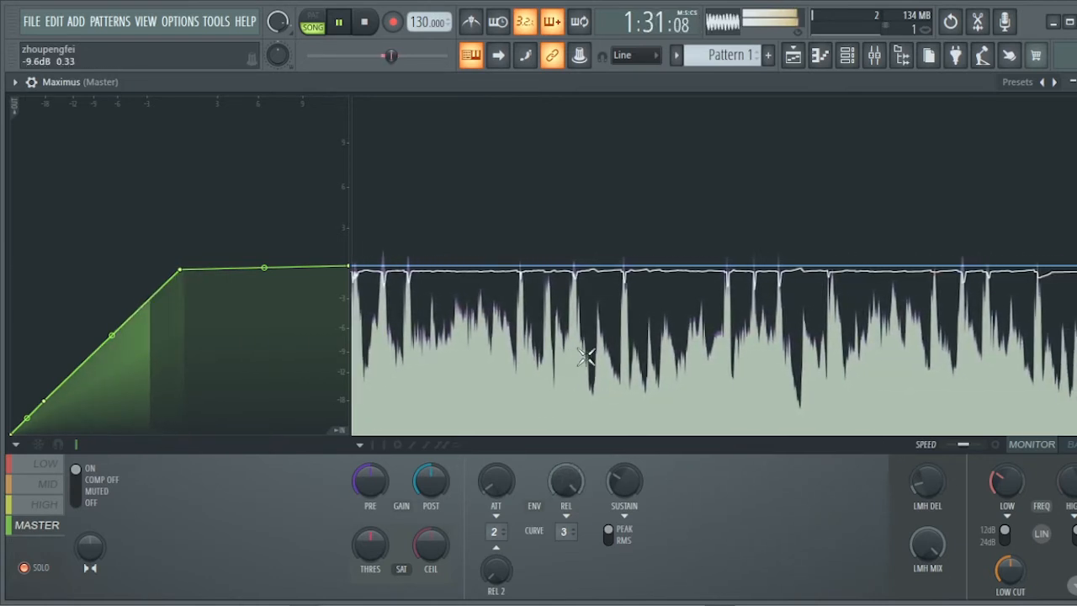
Bring the master band's release time down in small amounts to about 120 ms during playback
mouse_move(565, 476)
mouse_down()
mouse_move(565, 494)
mouse_move(579, 466)
mouse_up()
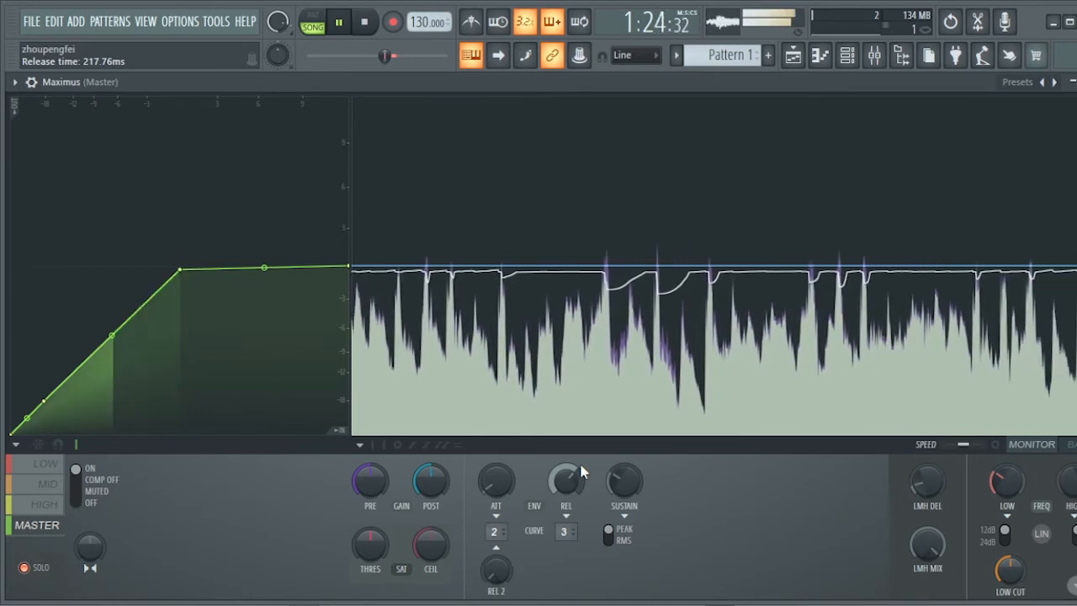
drag(581, 472, 579, 477)
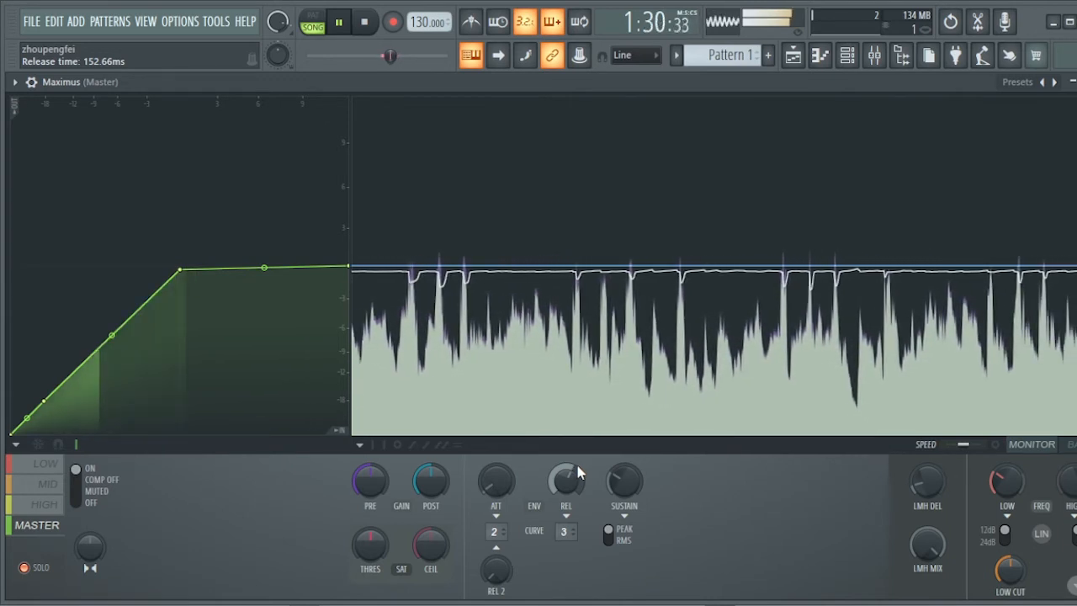
scroll(578, 474, down, 2)
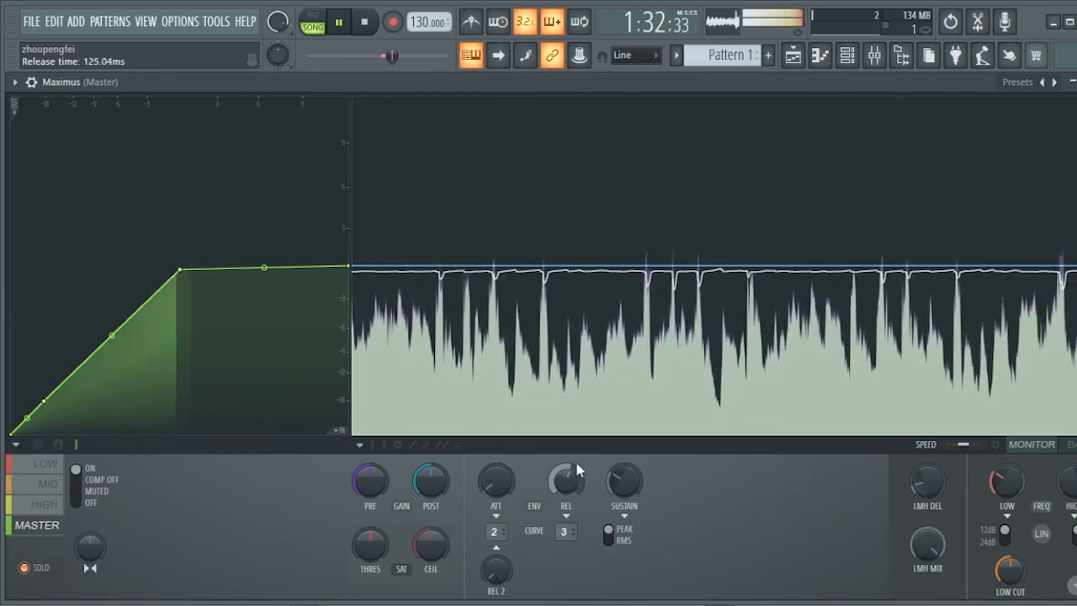
scroll(576, 471, down, 1)
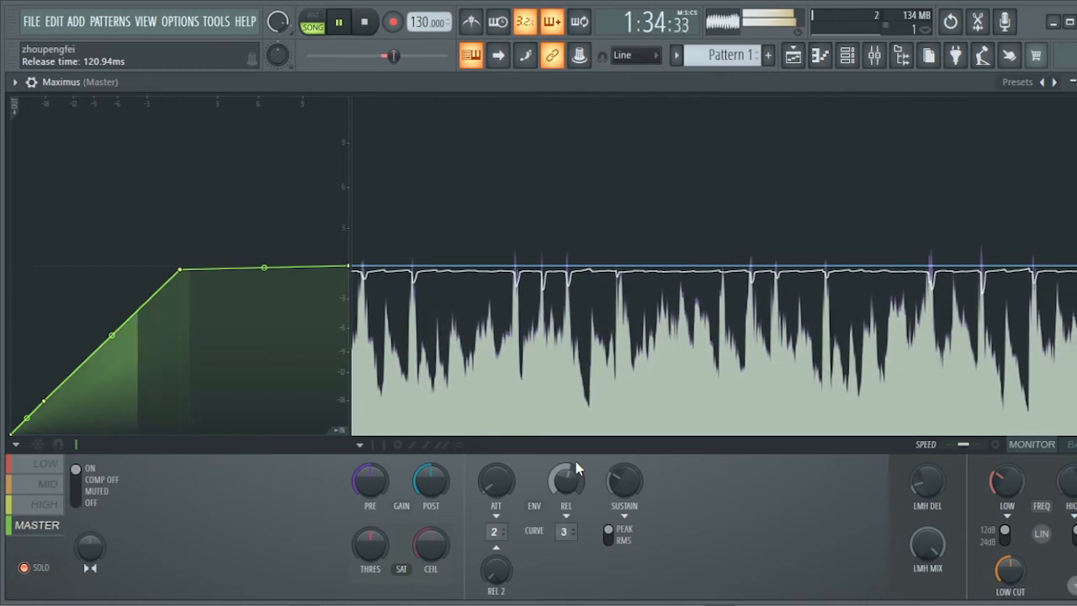
scroll(576, 461, down, 2)
Stop the song, set the master attack time to 0.05 ms and replay a passage to watch the gain reduction
key(space)
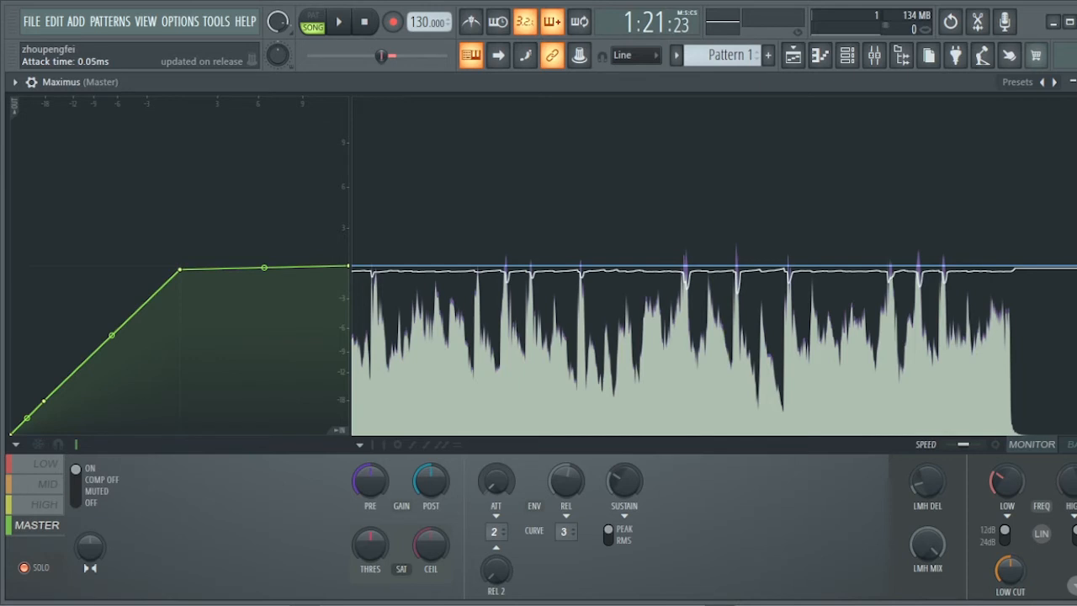
key(space)
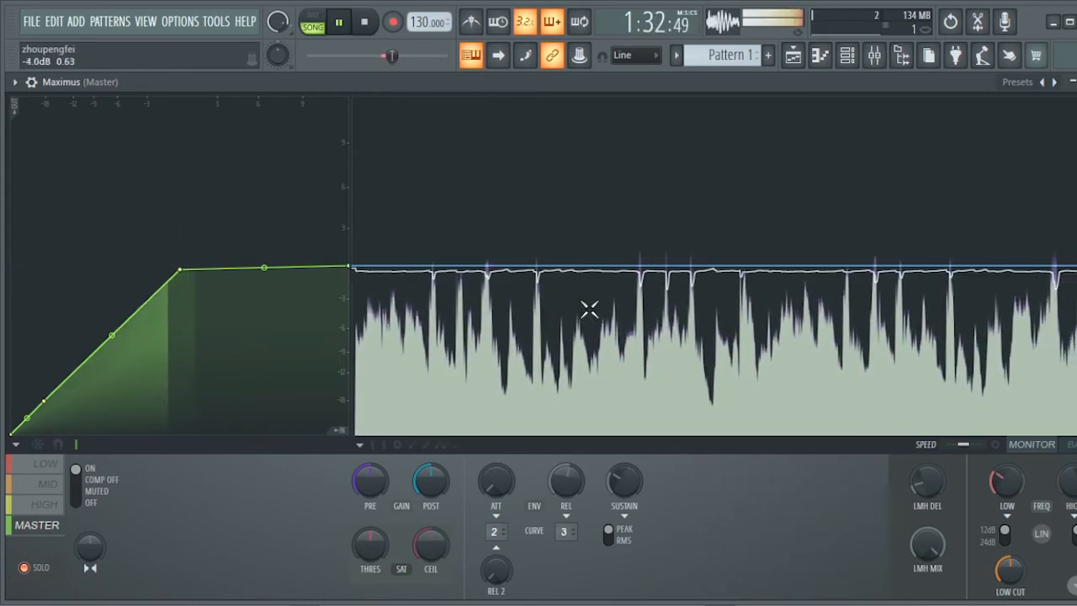
key(space)
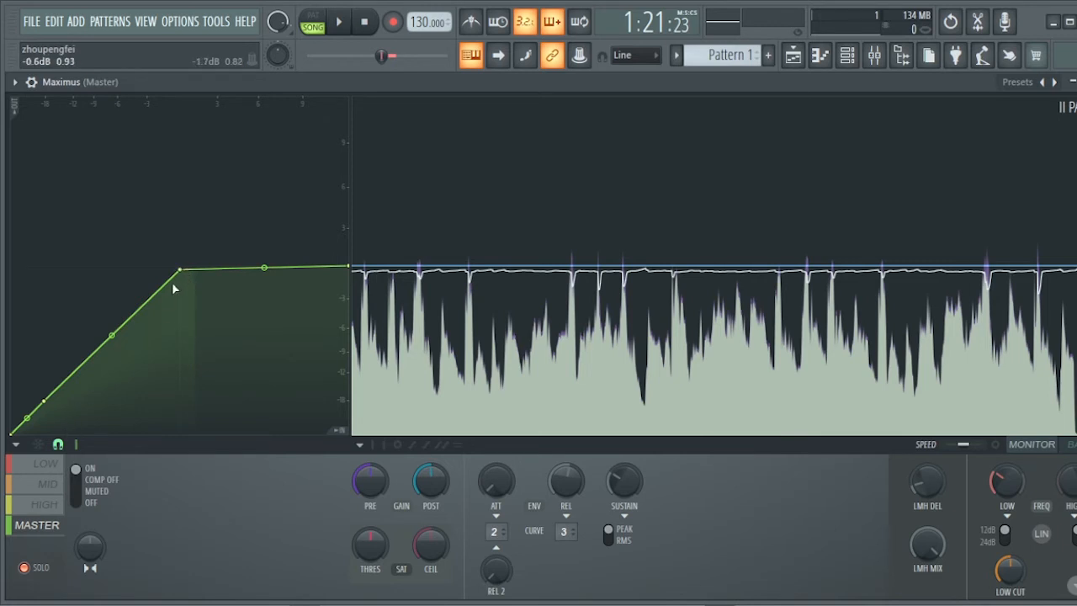
Raise the master curve's knee point to 0 dB output and pull it back slightly below 0 dB
drag(183, 274, 180, 267)
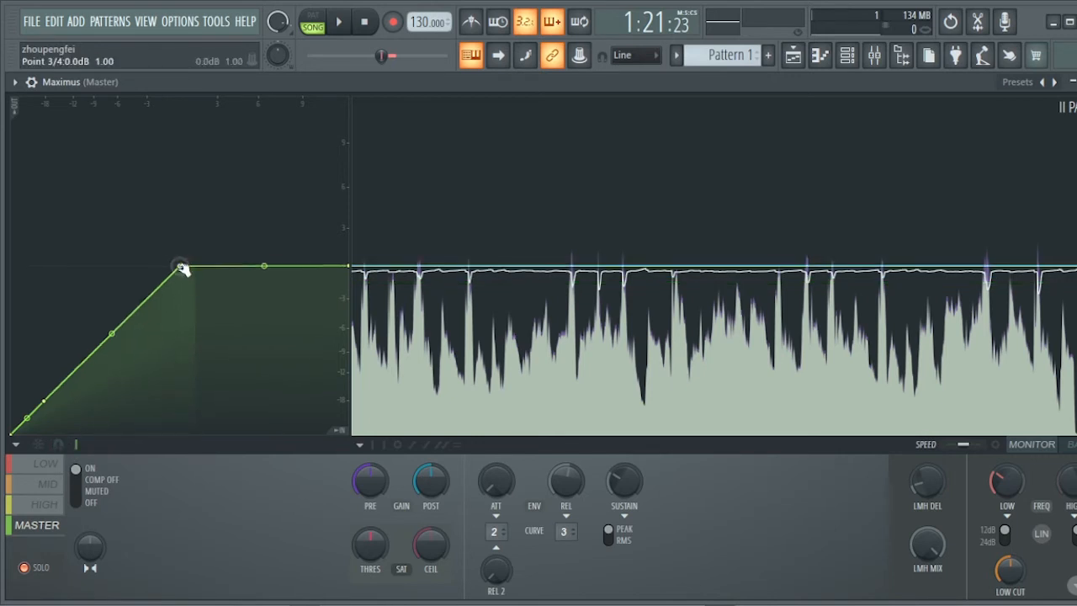
drag(183, 267, 181, 293)
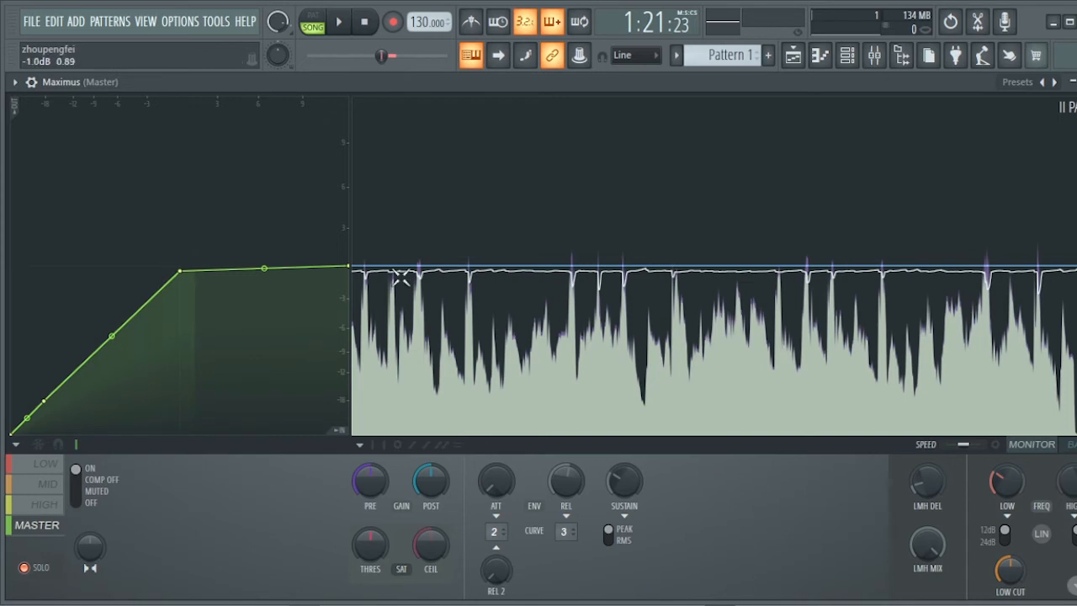
Look through the low, mid and high bands to compare their curves and level histories
click(44, 474)
click(43, 487)
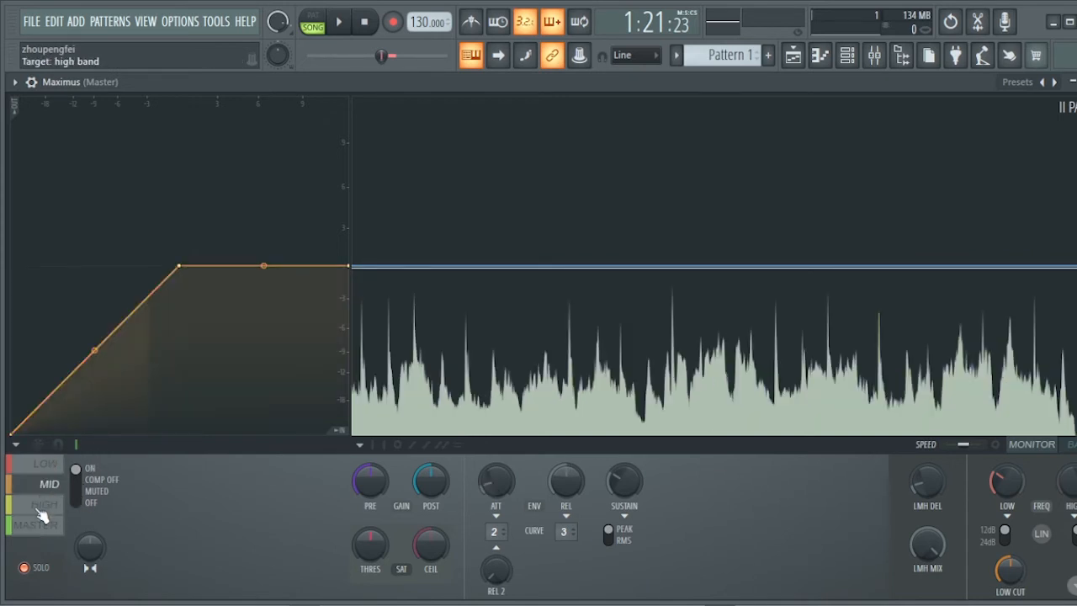
click(43, 505)
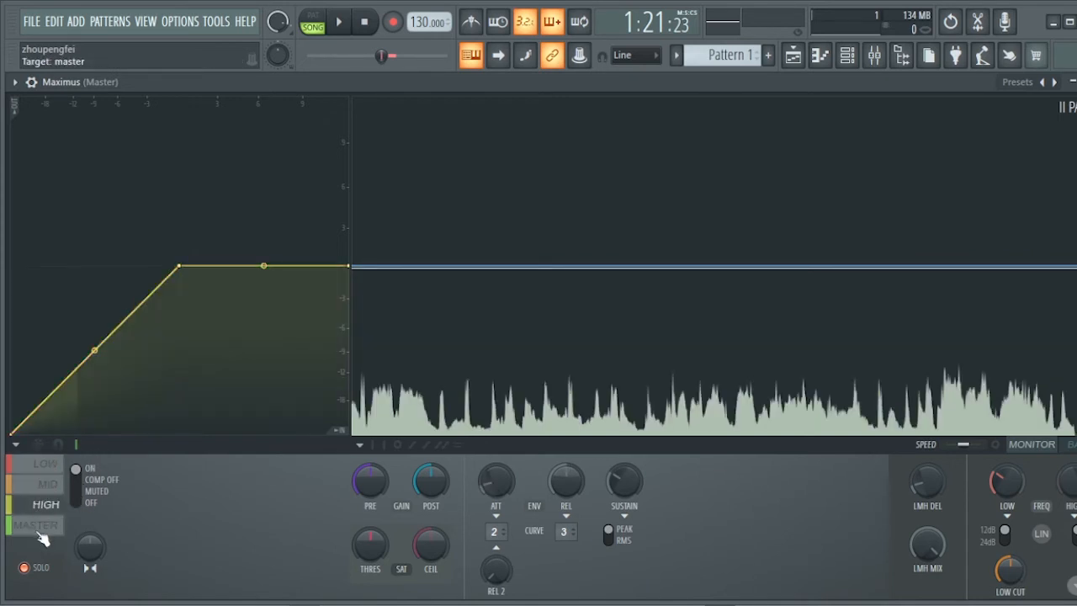
Switch off Solo while viewing the bands again and select the low band
click(47, 464)
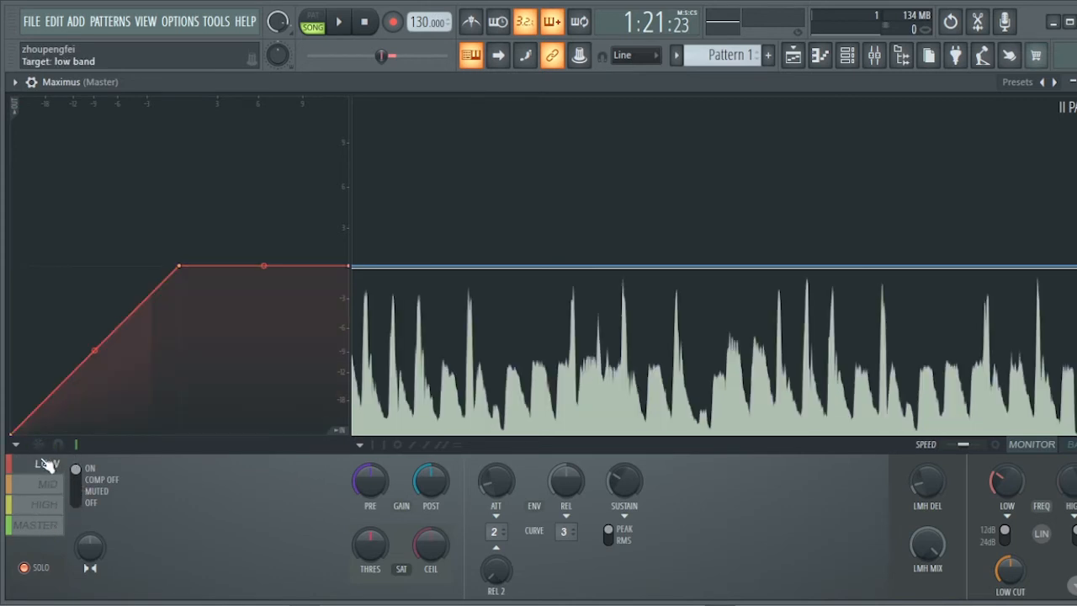
click(48, 485)
click(49, 505)
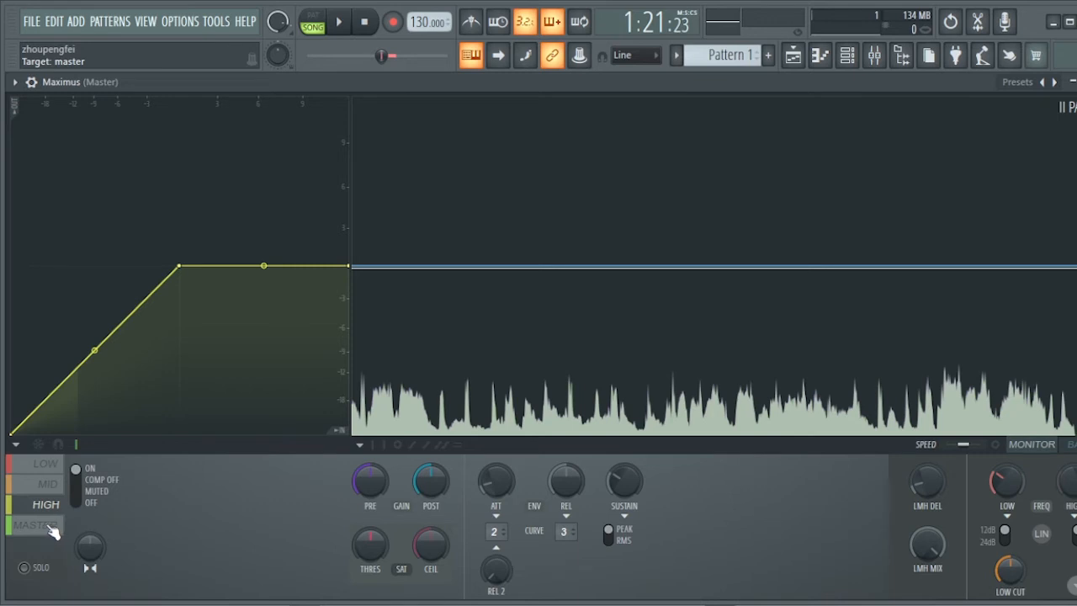
click(47, 464)
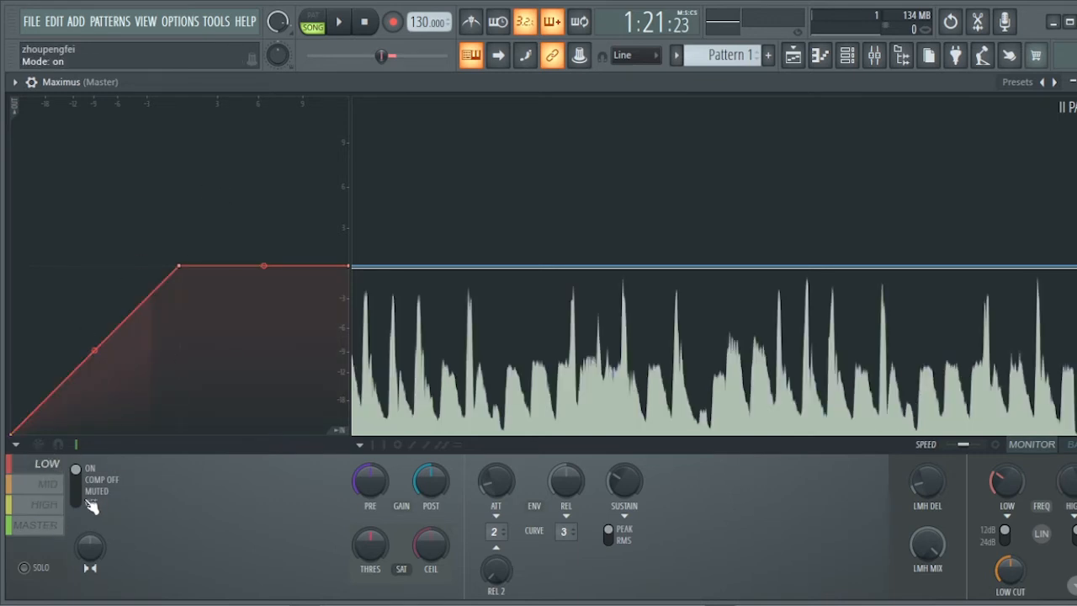
Compare the master curve and level history with those of the low band, finishing on the low band
click(51, 526)
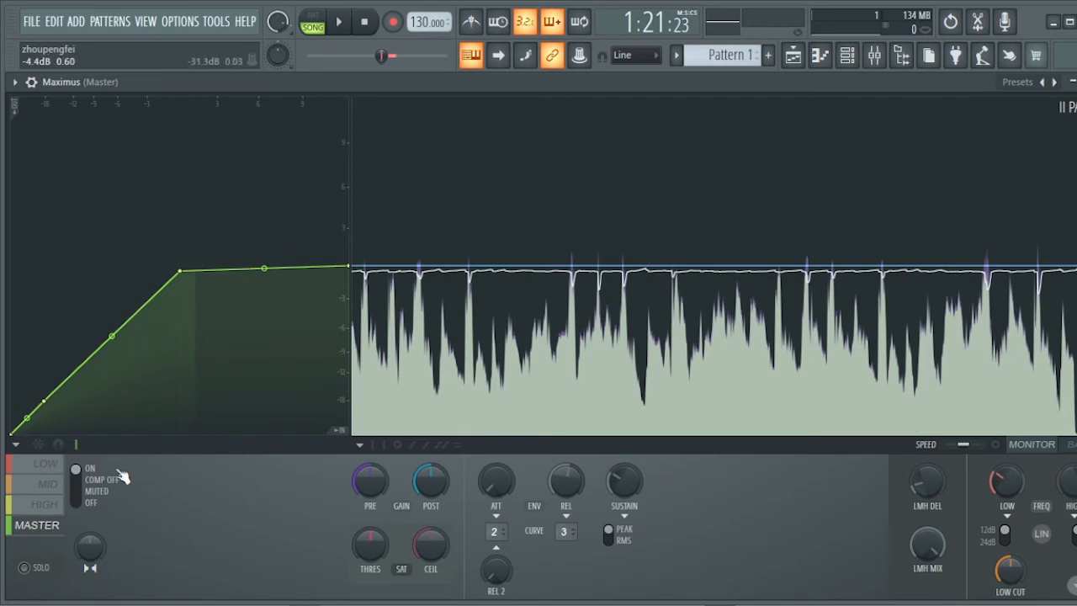
click(47, 465)
click(47, 526)
click(47, 466)
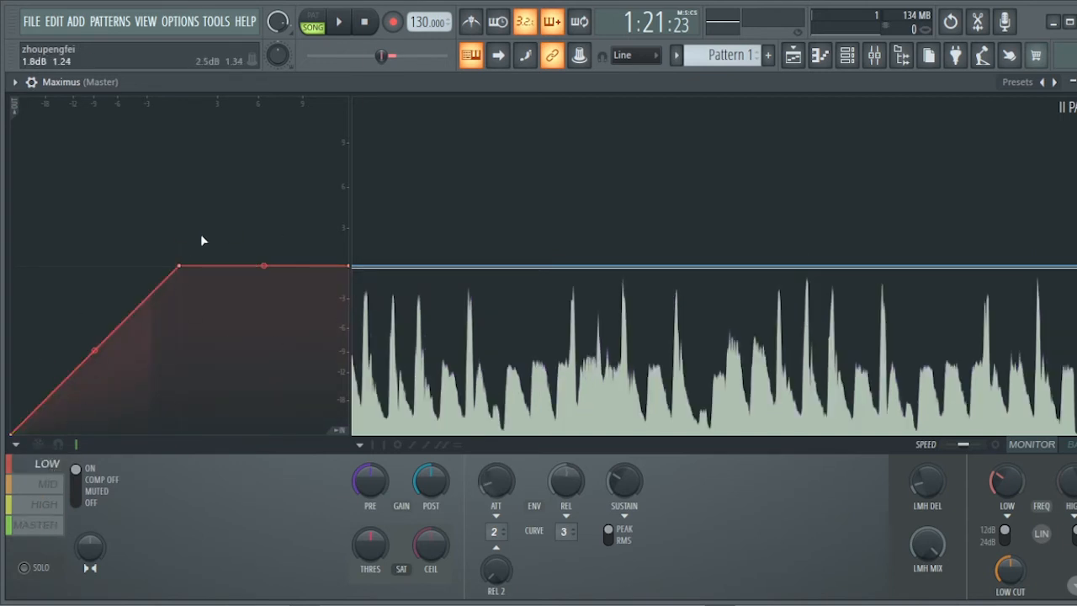
click(42, 525)
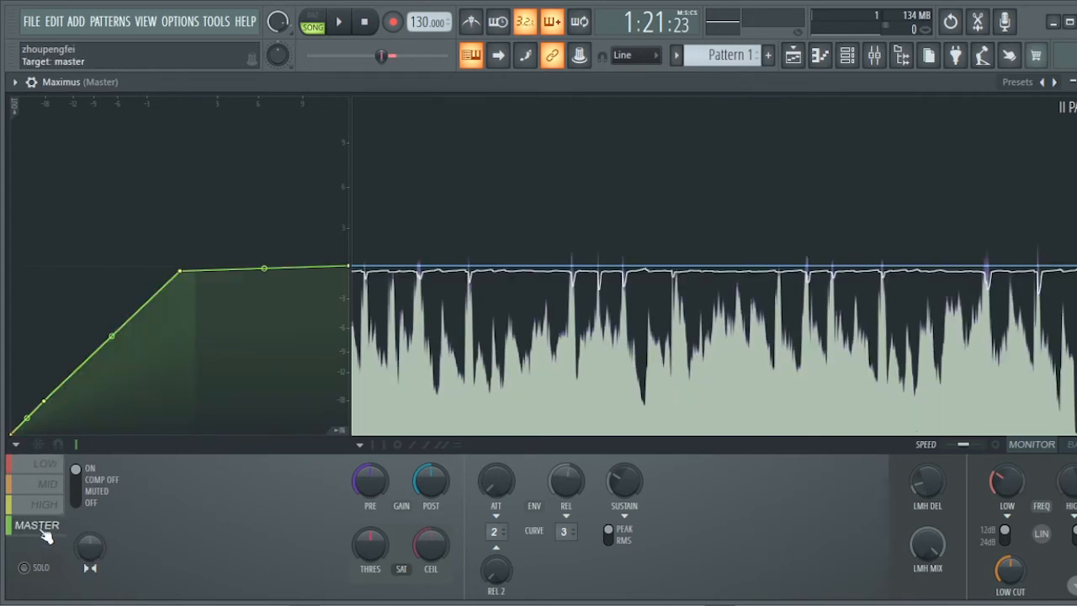
click(55, 466)
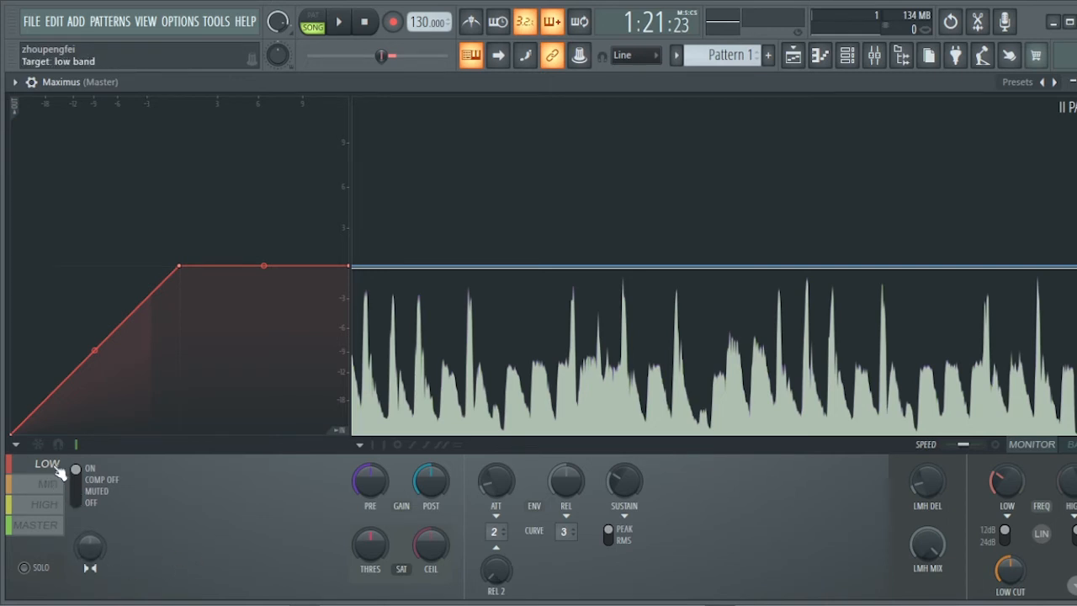
Solo the low band and play the passage twice to watch its peak levels against the curve
click(25, 567)
key(space)
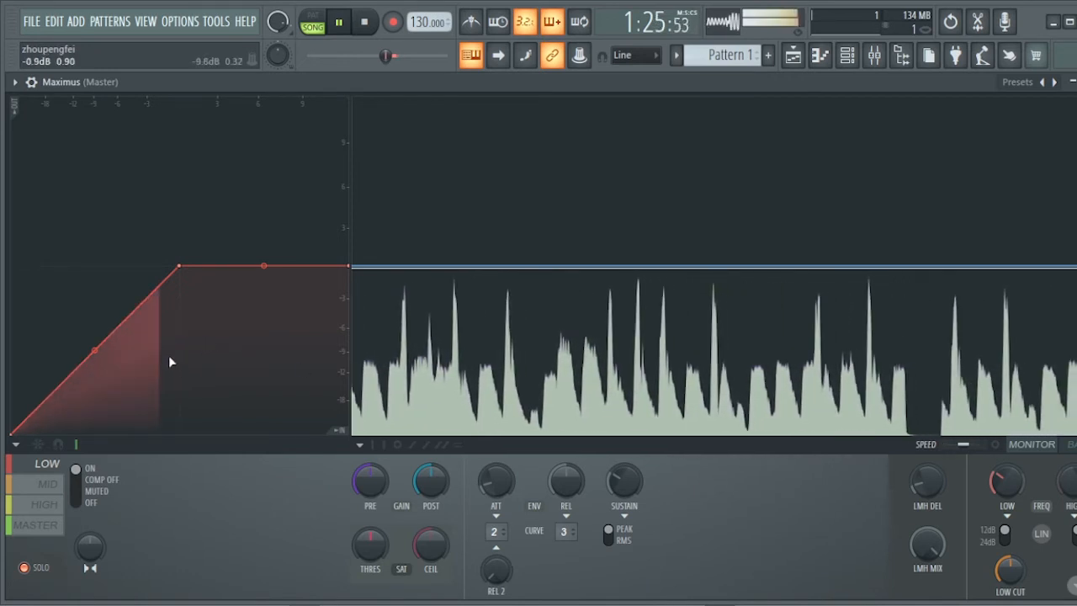
key(space)
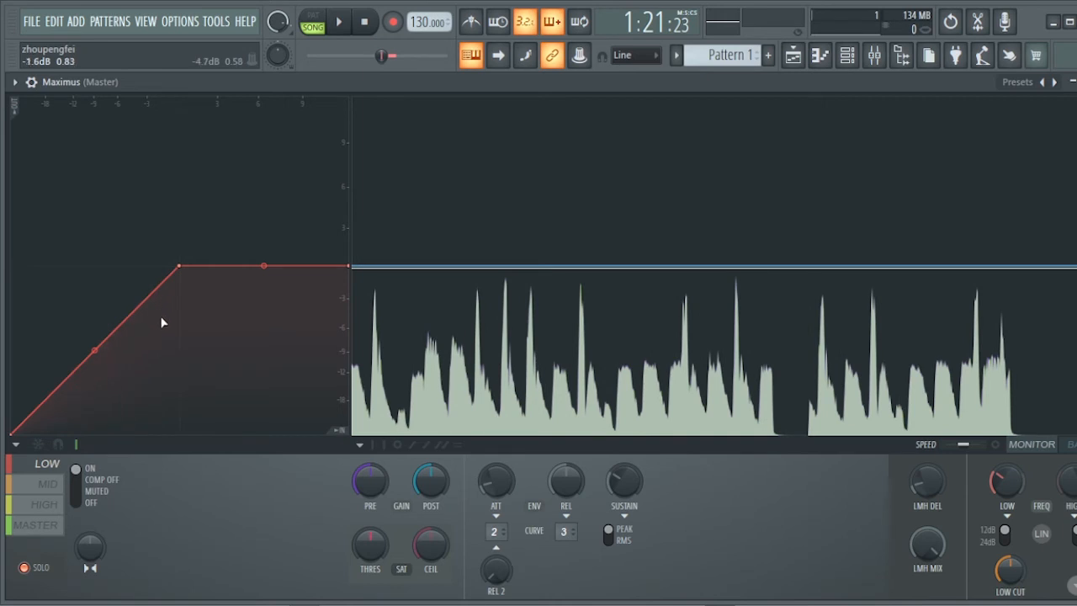
key(space)
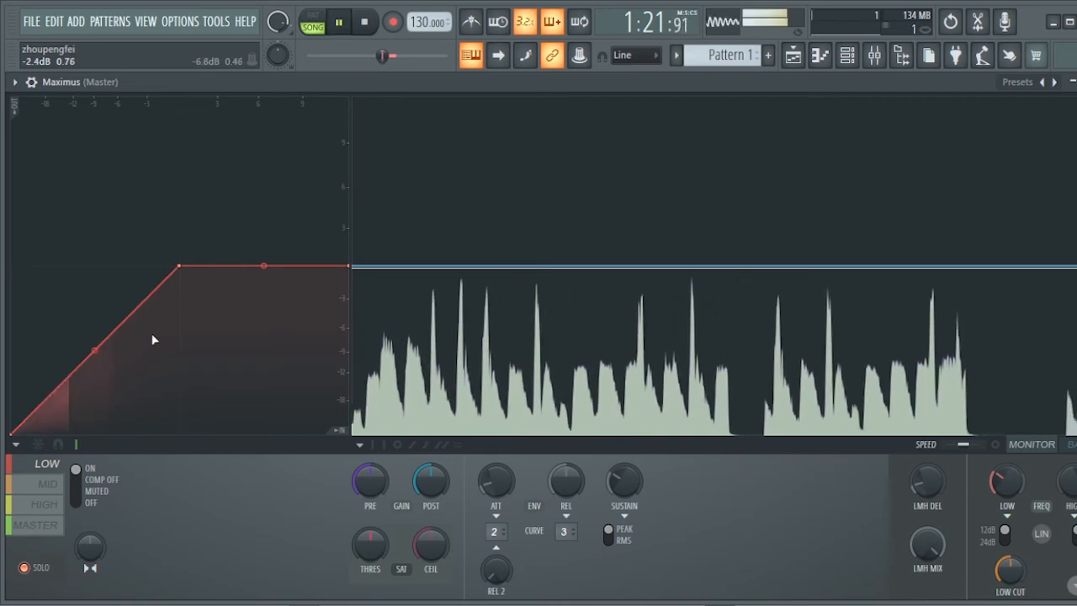
key(space)
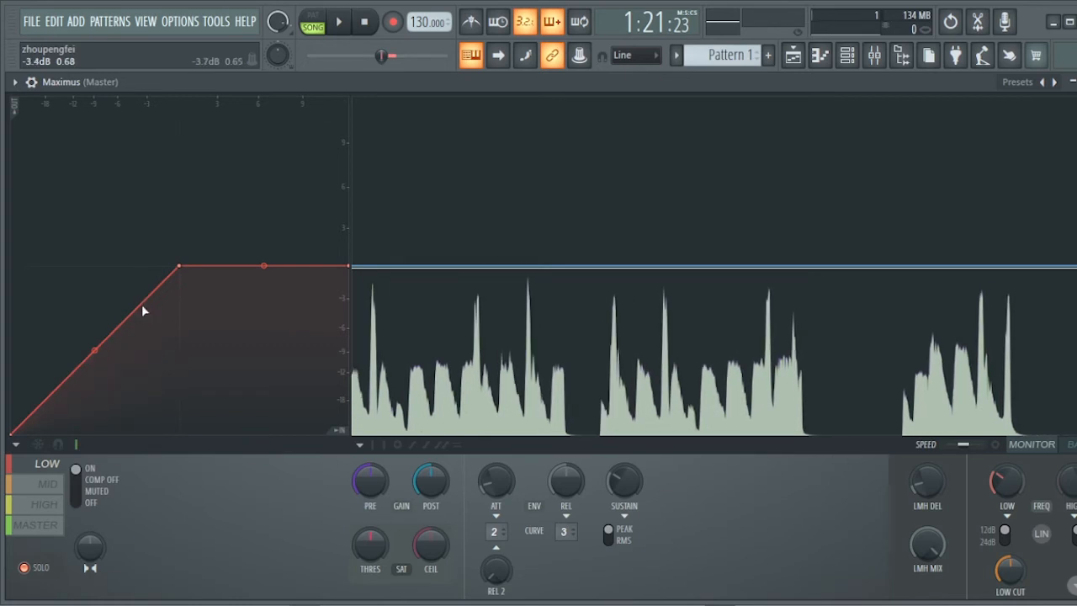
Add a point at about -3.5 dB on the low band's curve, lower its 0 dB knee to about -2 dB and play the passage
right_click(141, 304)
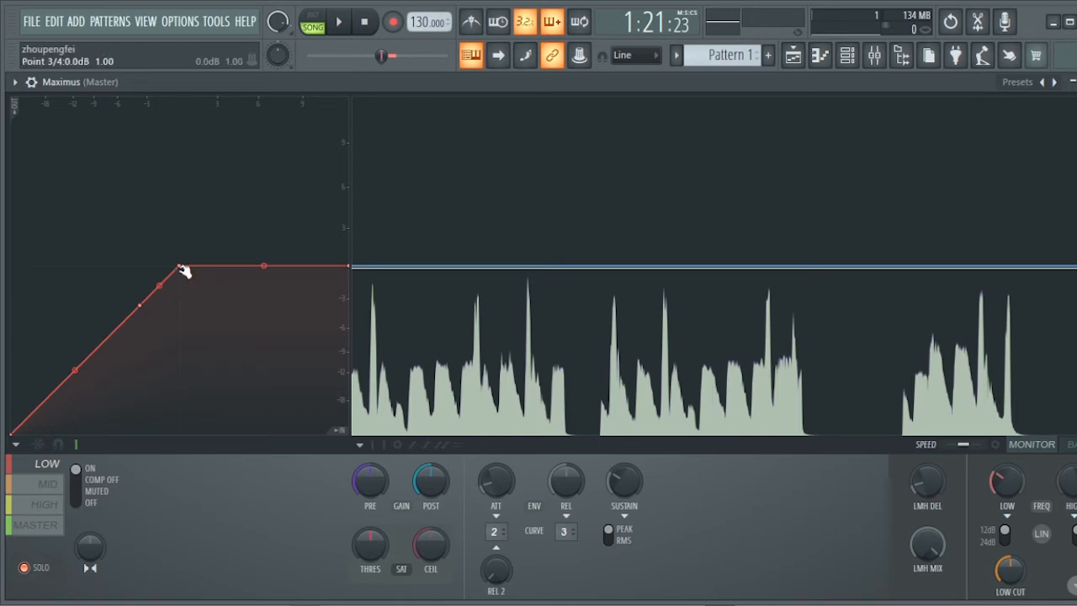
drag(184, 268, 183, 276)
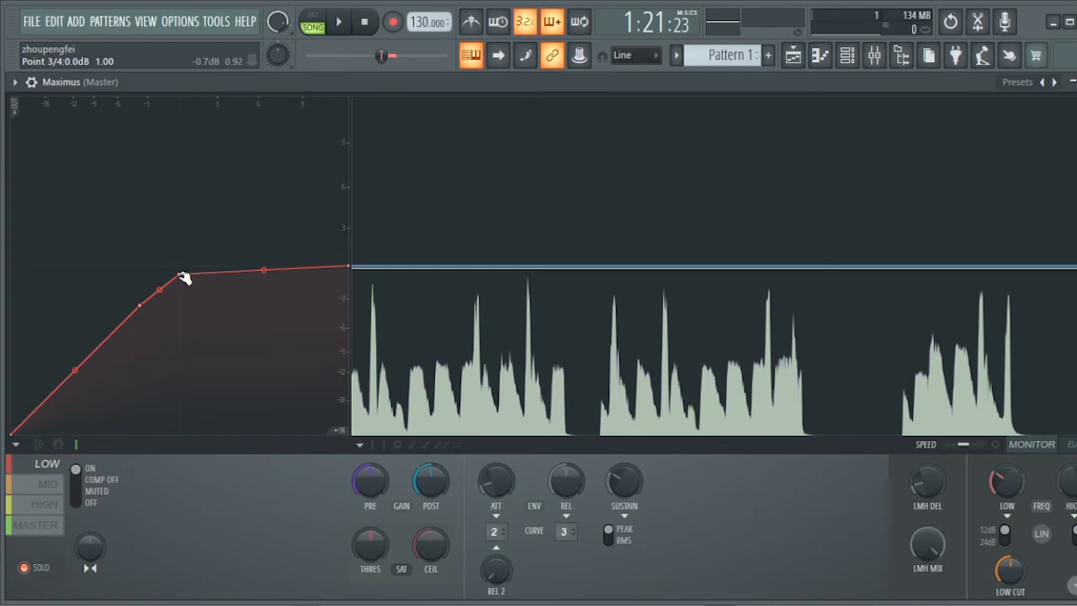
drag(183, 278, 176, 294)
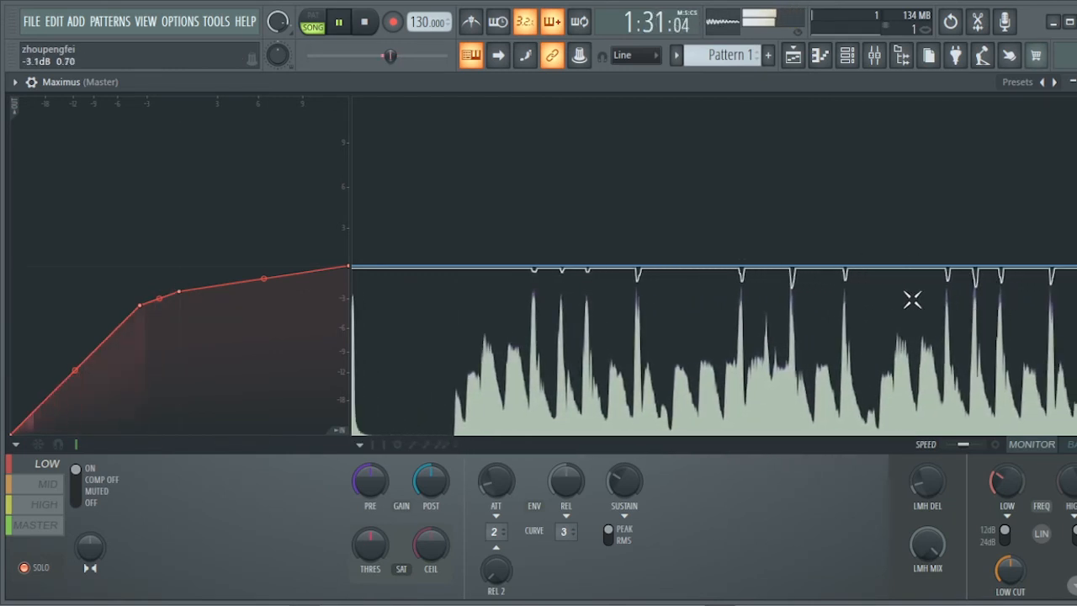
key(space)
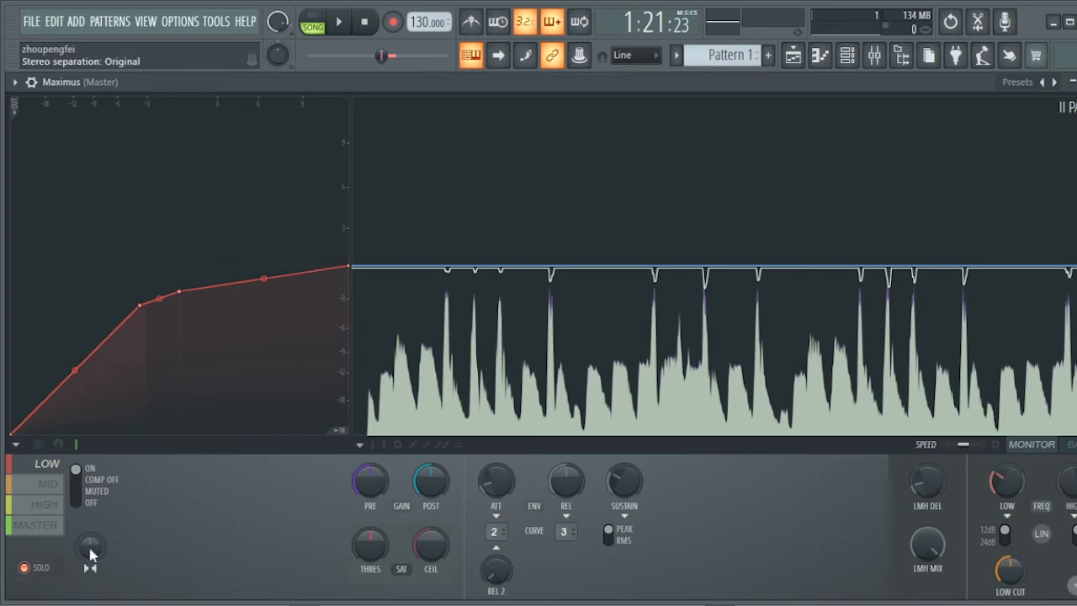
Turn the low band's stereo separation fully clockwise and replay the passage
drag(91, 547, 90, 471)
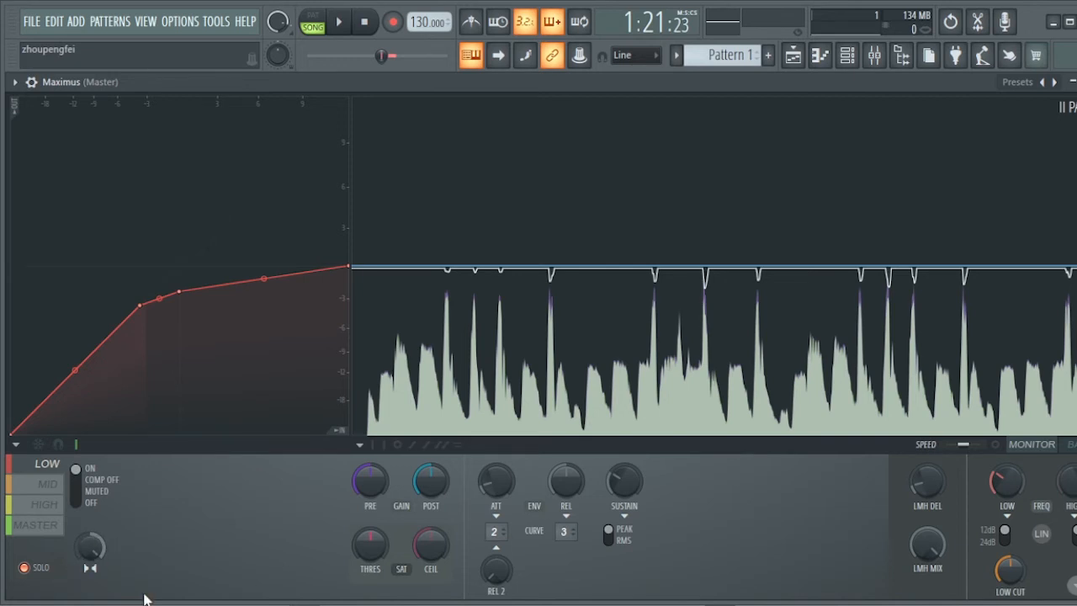
key(space)
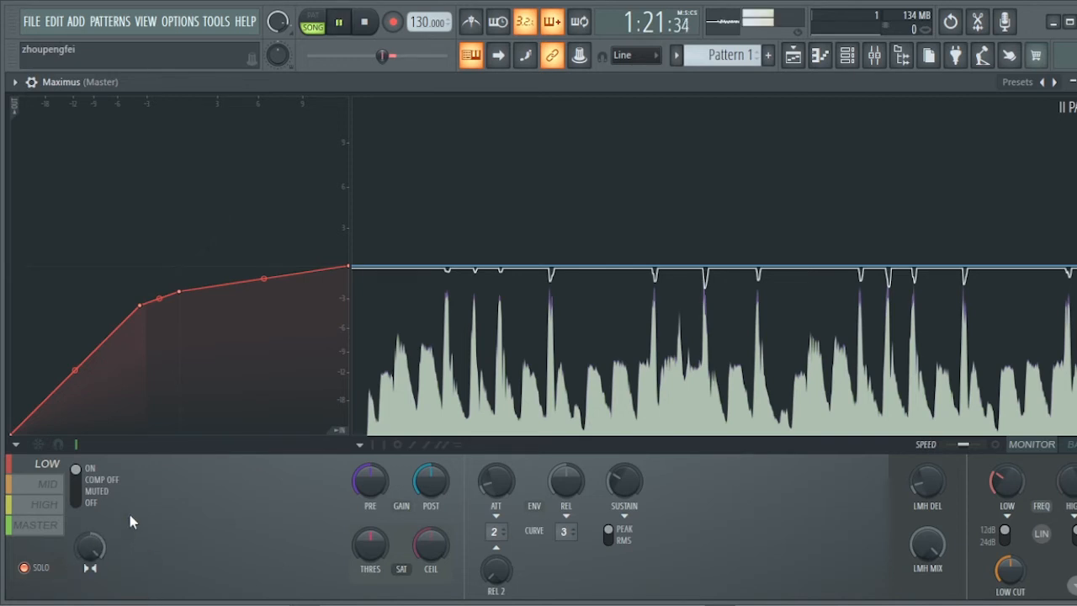
key(space)
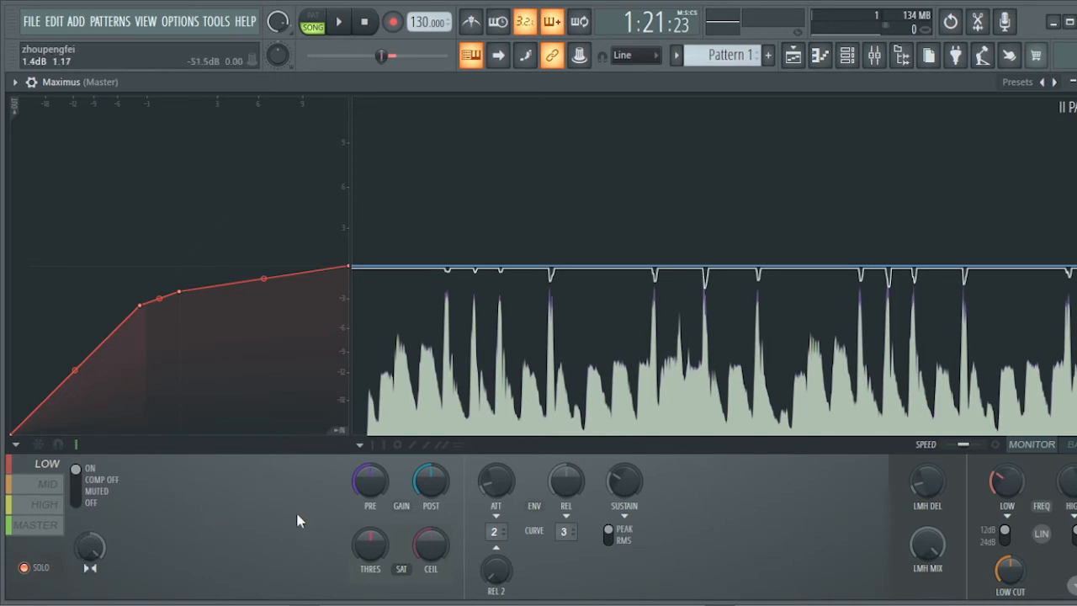
Switch to the mid band and play the passage to watch its levels
click(46, 488)
key(space)
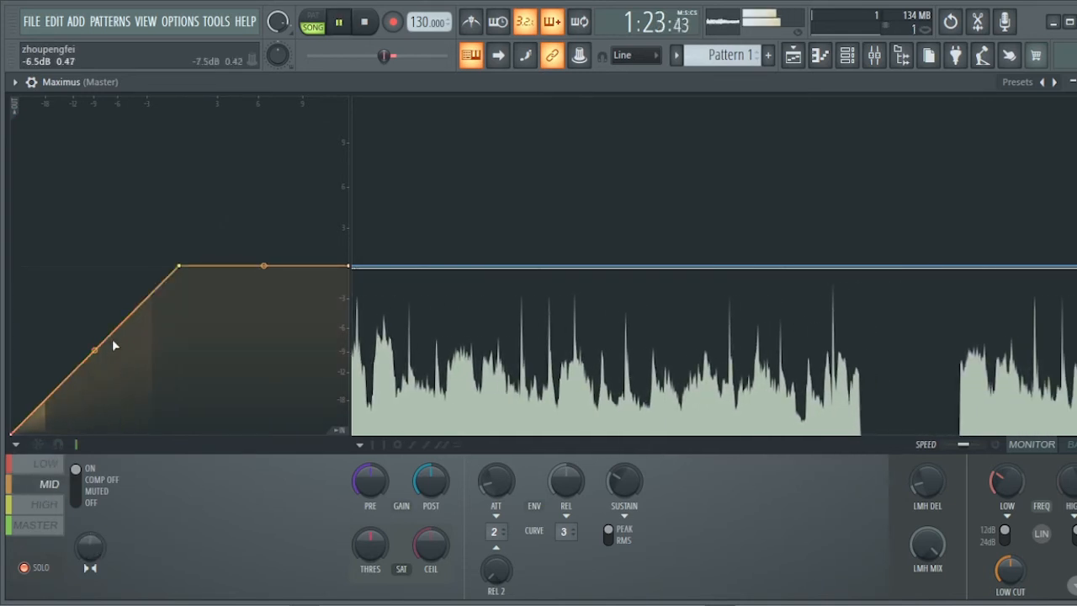
key(space)
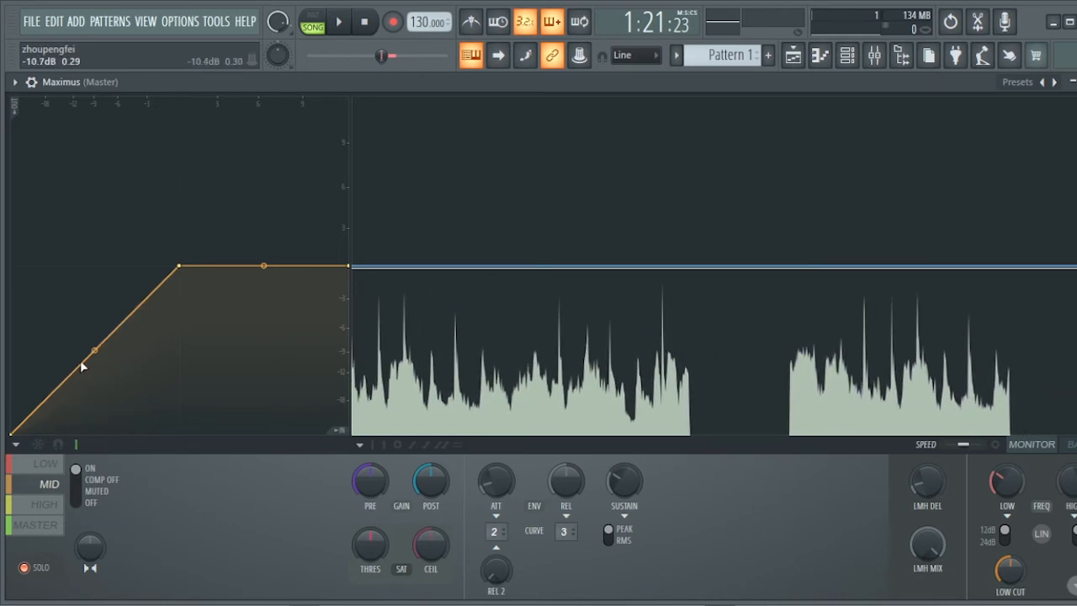
Add a point near -18 dB on the mid band's curve and lower its 0 dB knee to about -1 dB during playback
right_click(45, 398)
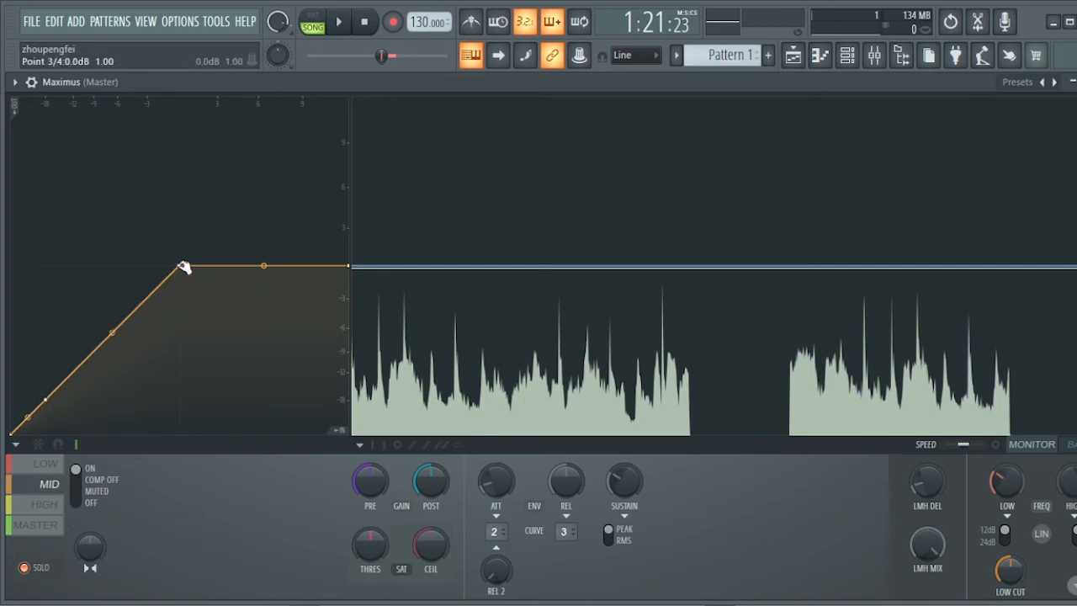
drag(183, 267, 182, 291)
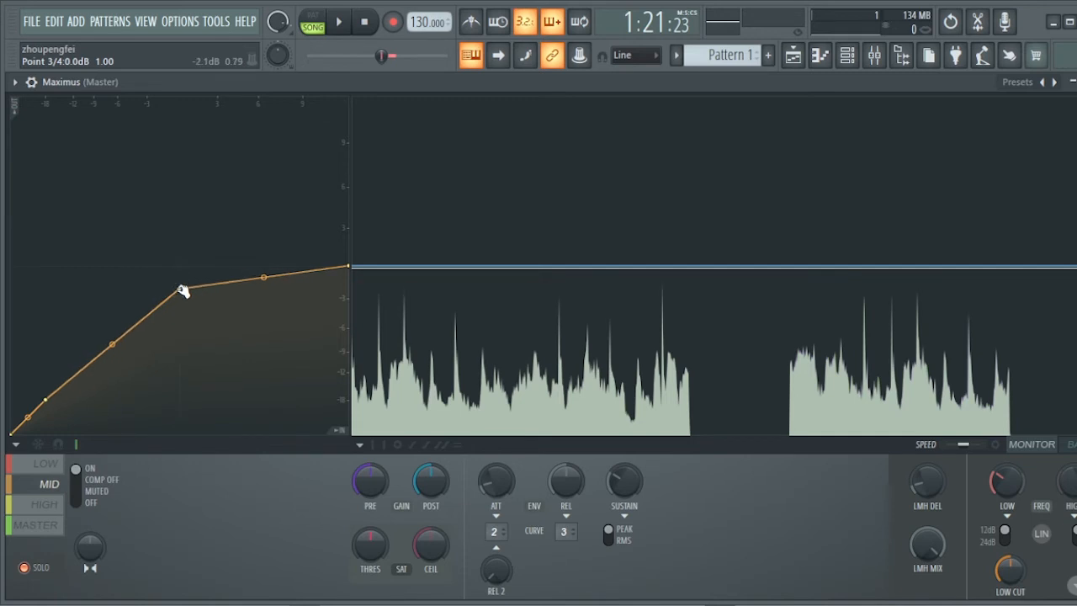
key(space)
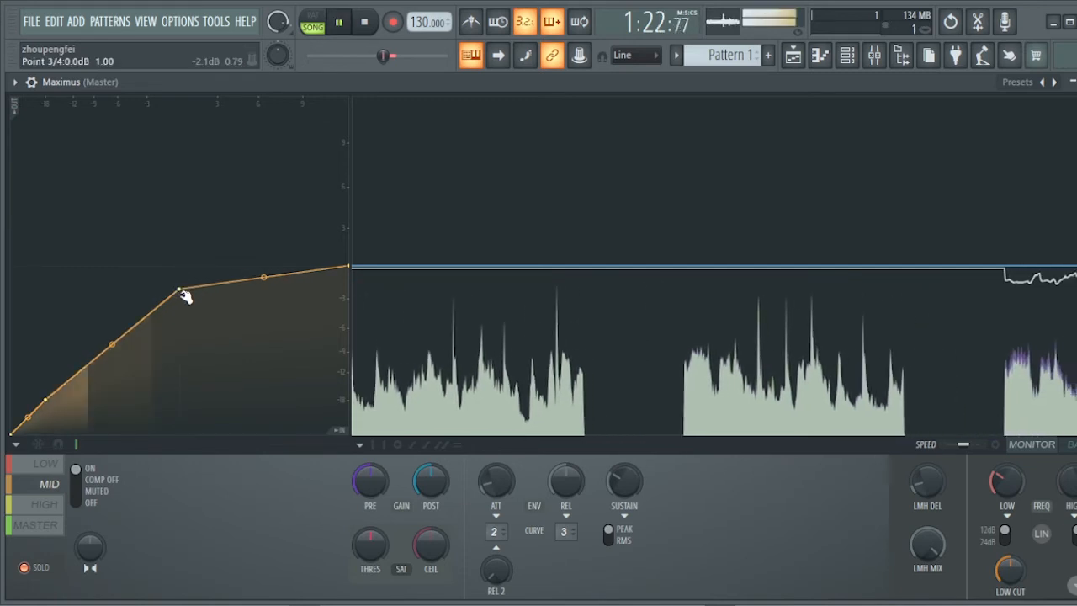
drag(184, 292, 178, 281)
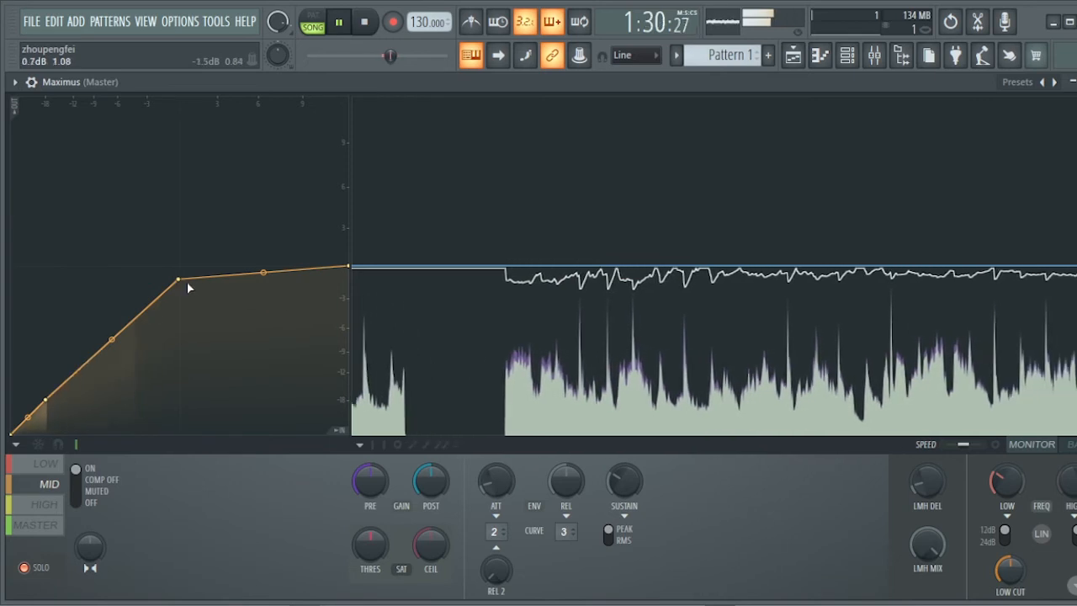
key(space)
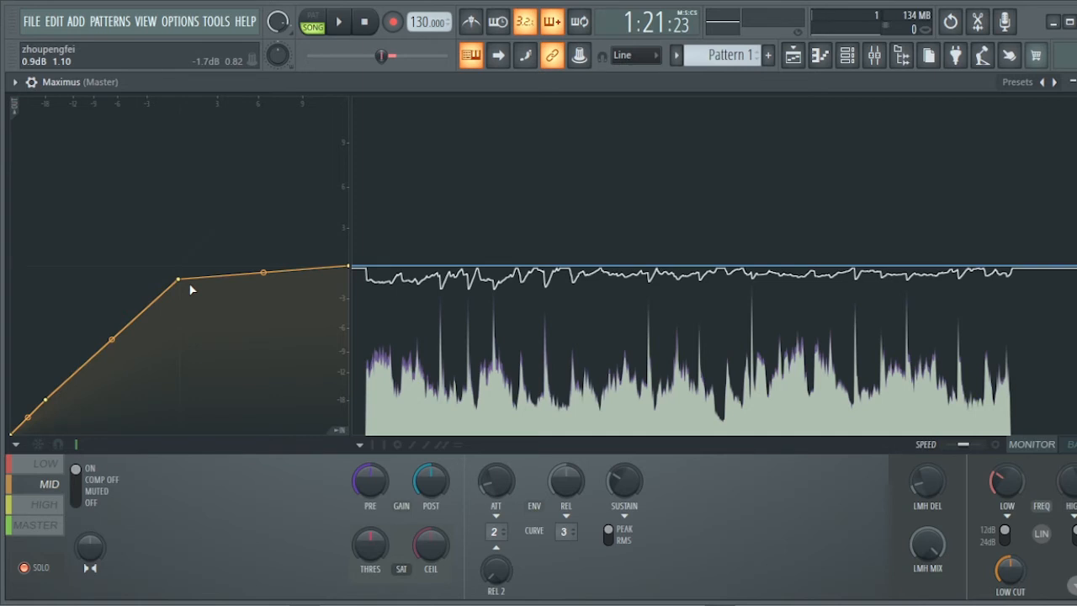
Switch to the high band, play the passage and add a point near -12 dB on its curve
click(46, 504)
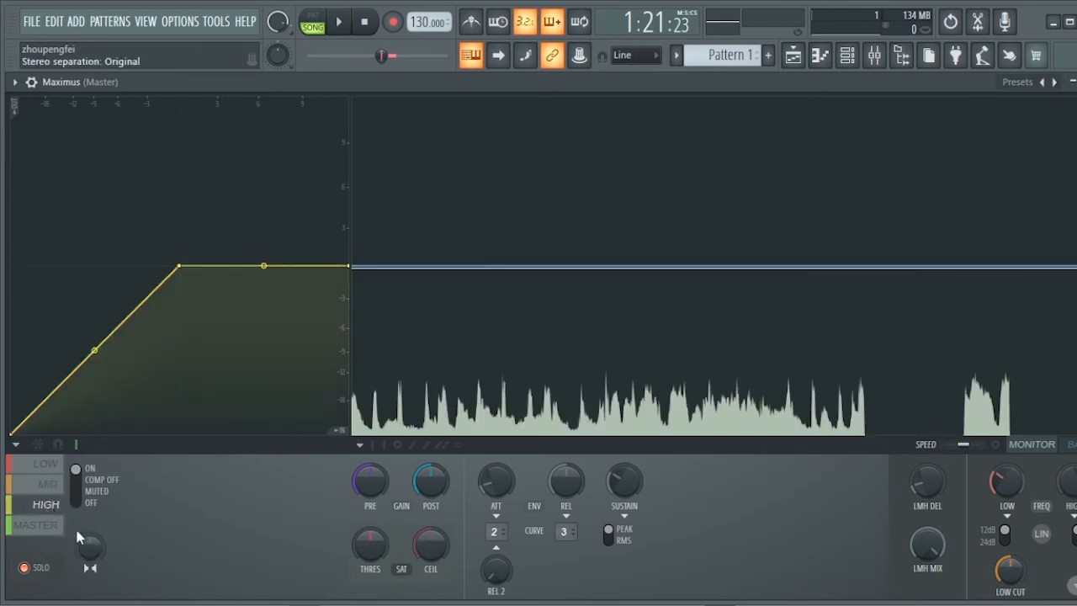
key(space)
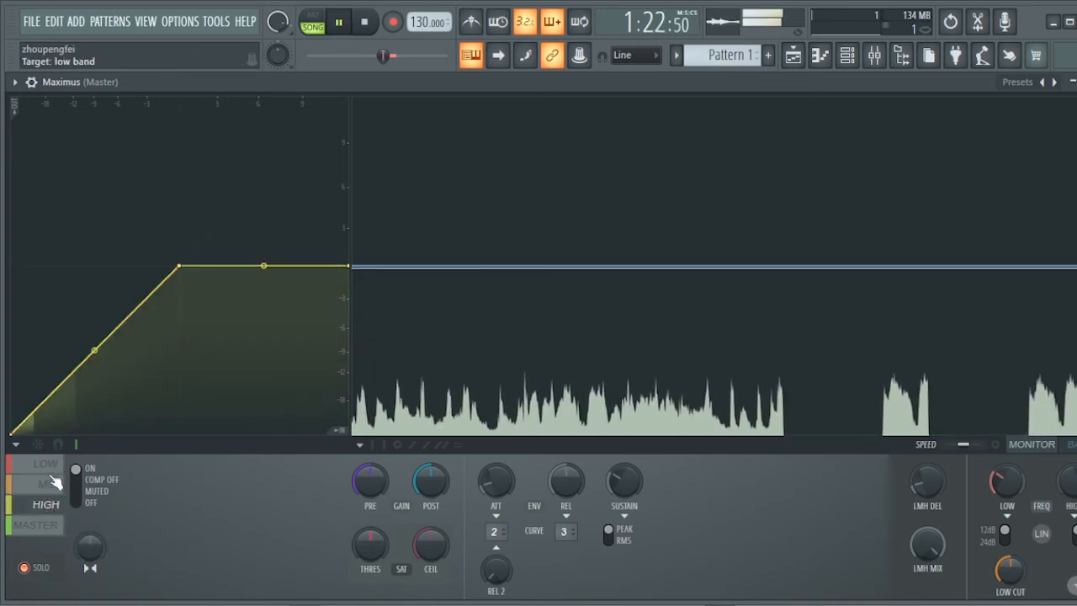
right_click(69, 377)
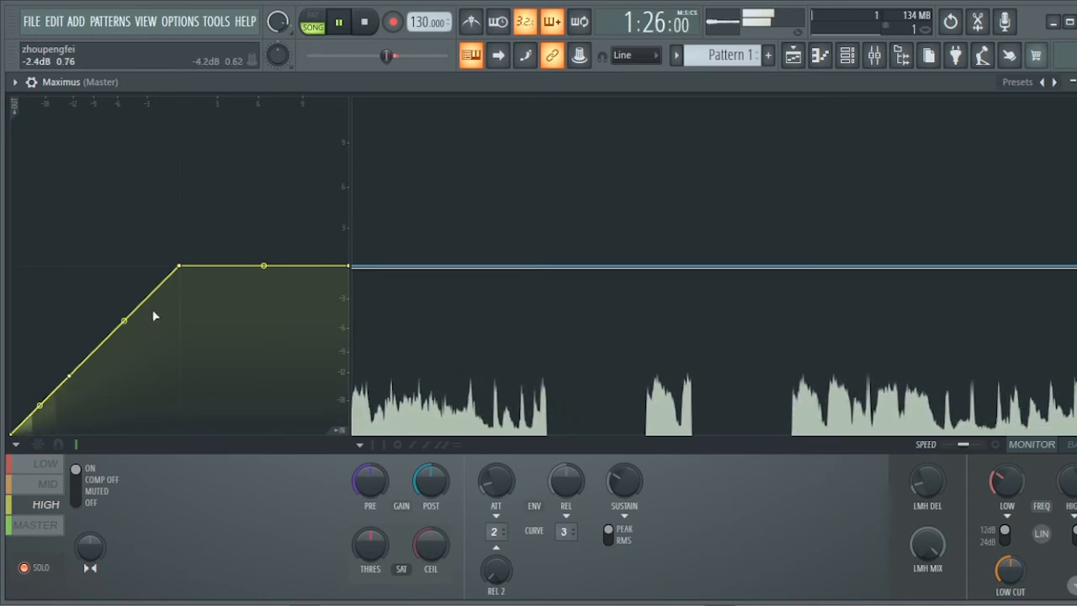
key(space)
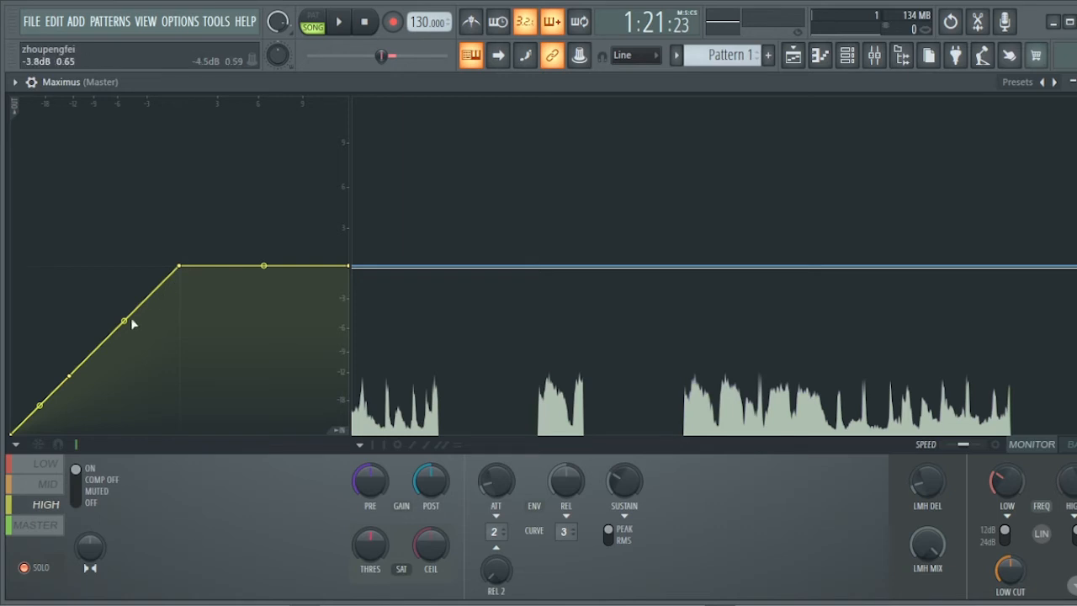
Lower the high band's 0 dB knee point to about -4.9 dB while the passage plays
key(space)
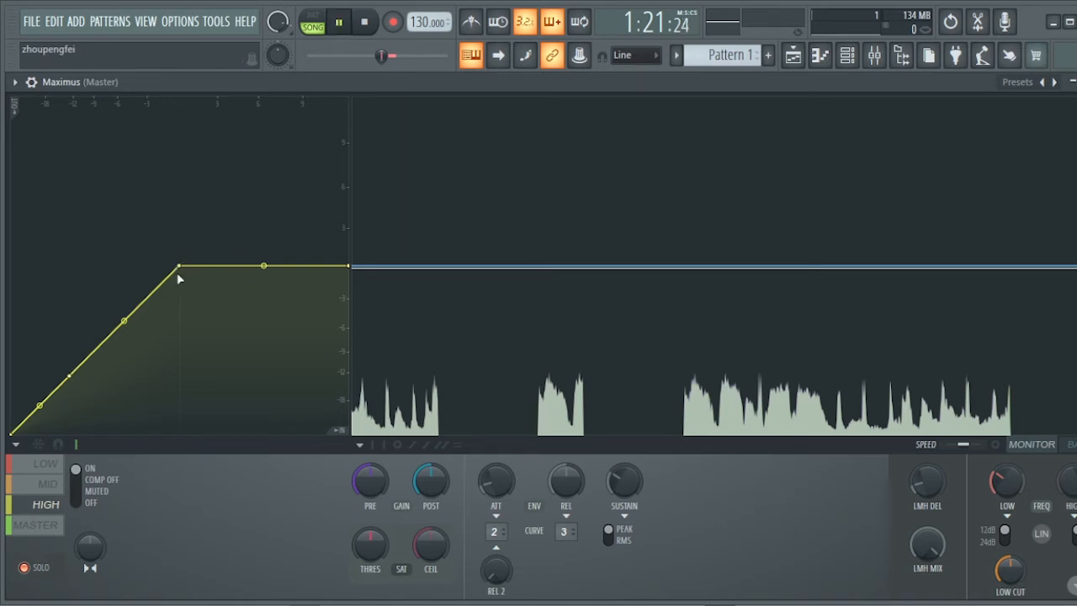
drag(179, 266, 180, 317)
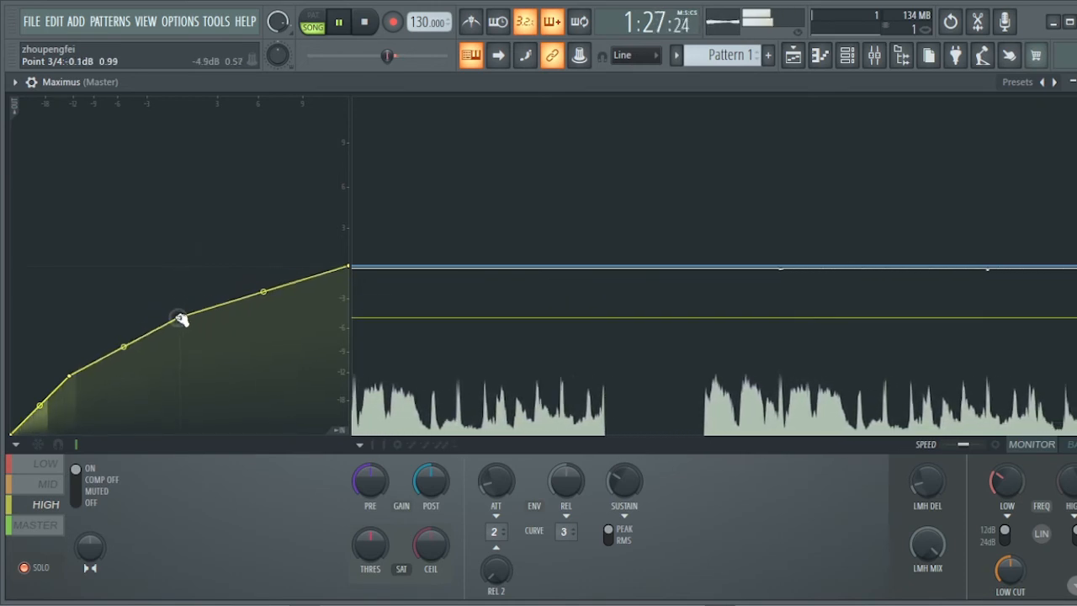
key(space)
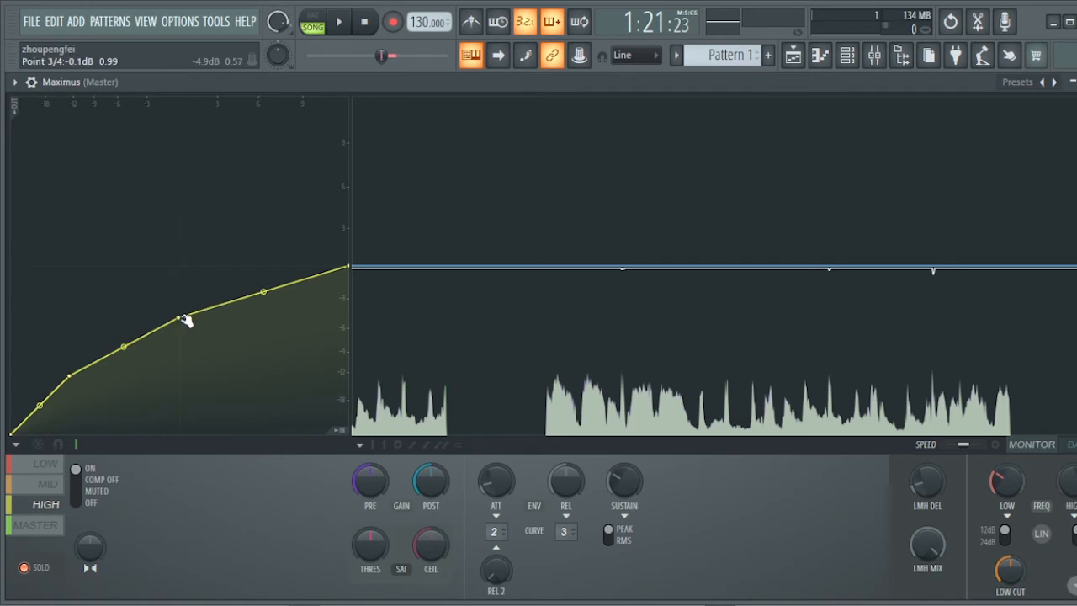
Replay the passage while pulling the high band's knee slightly further down and nudging its lower curve point
key(space)
mouse_move(185, 320)
mouse_down()
mouse_move(185, 342)
mouse_move(185, 325)
mouse_up()
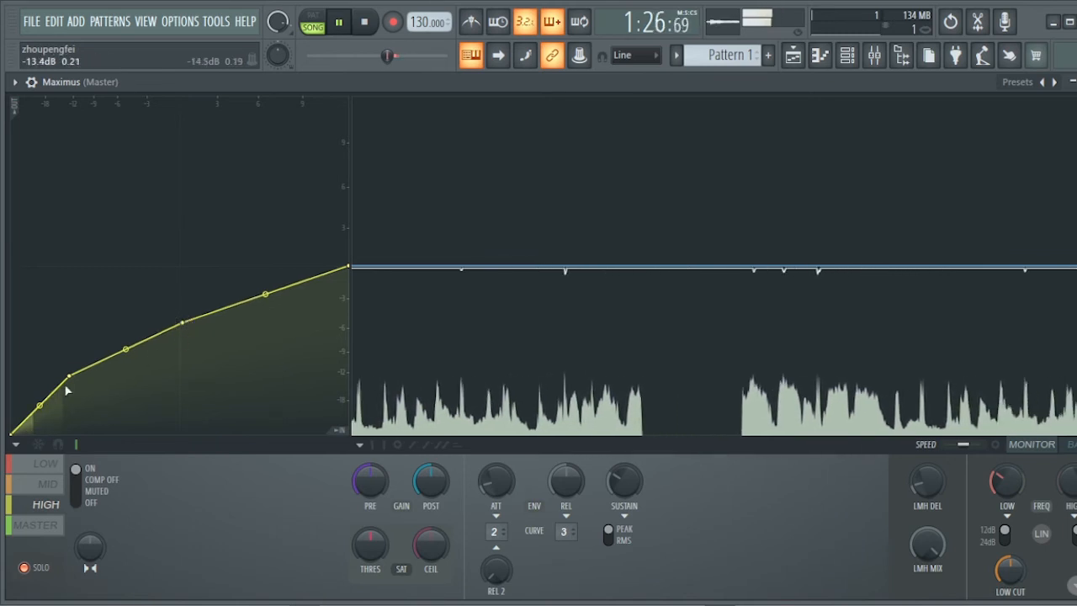
key(space)
drag(71, 376, 71, 378)
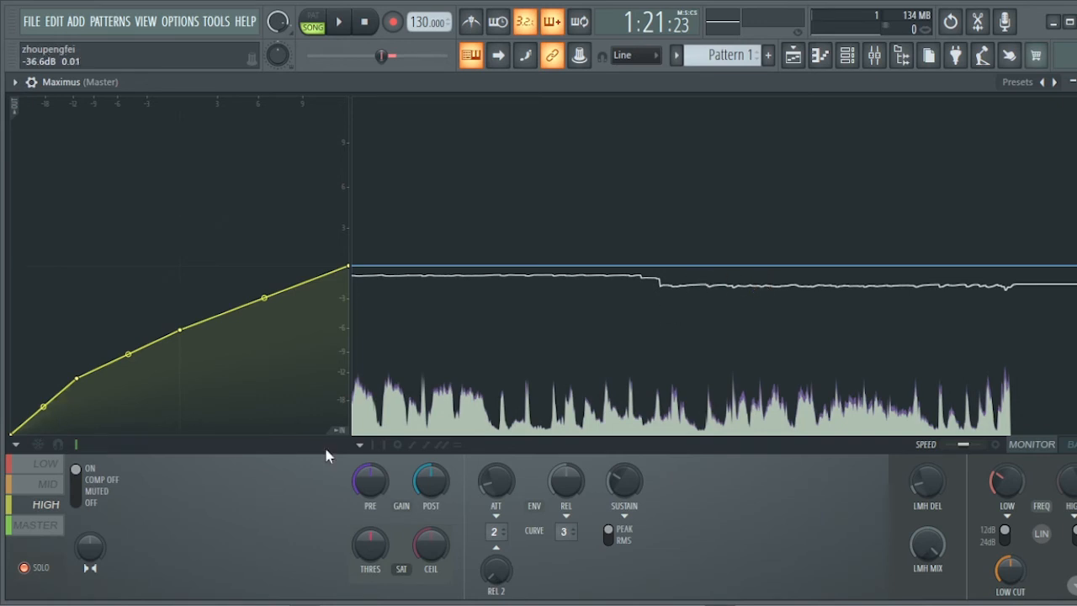
Switch to the master band, raise the LMH lookahead delay and reset it to its default
click(38, 525)
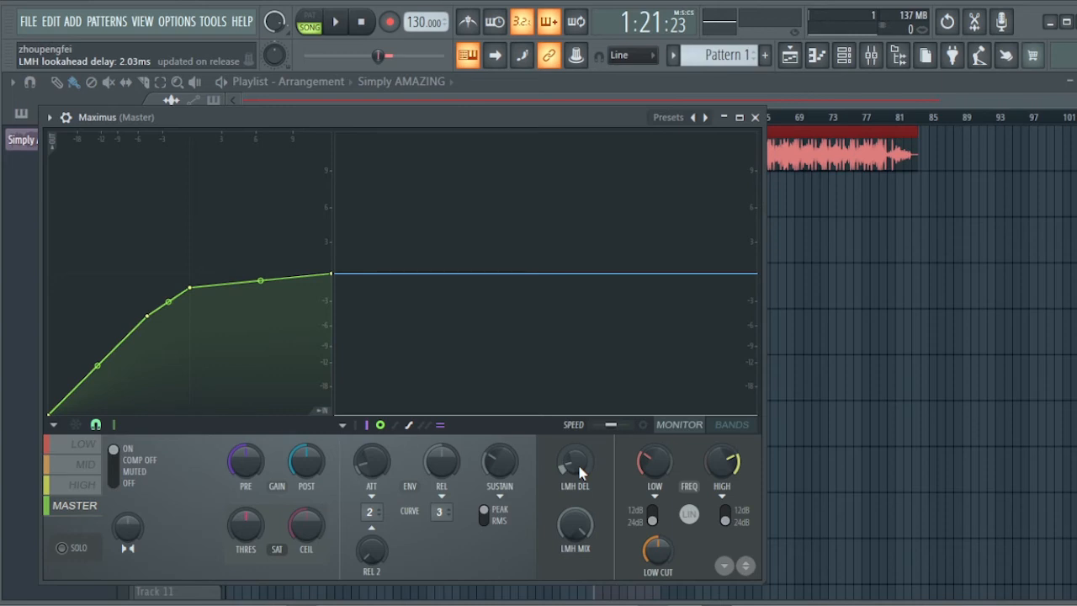
drag(577, 460, 579, 437)
right_click(571, 468)
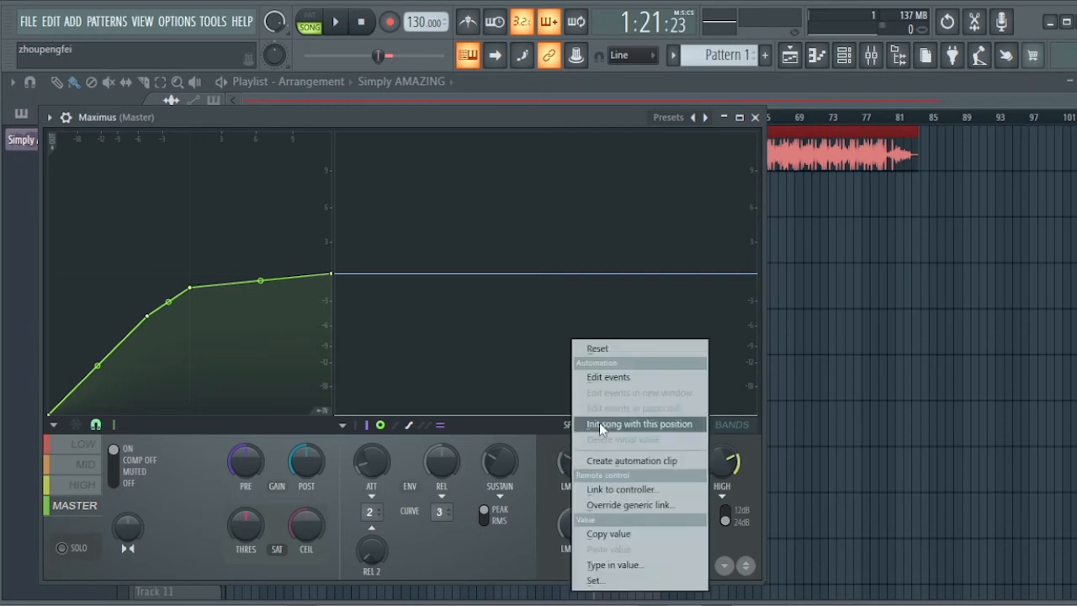
click(613, 350)
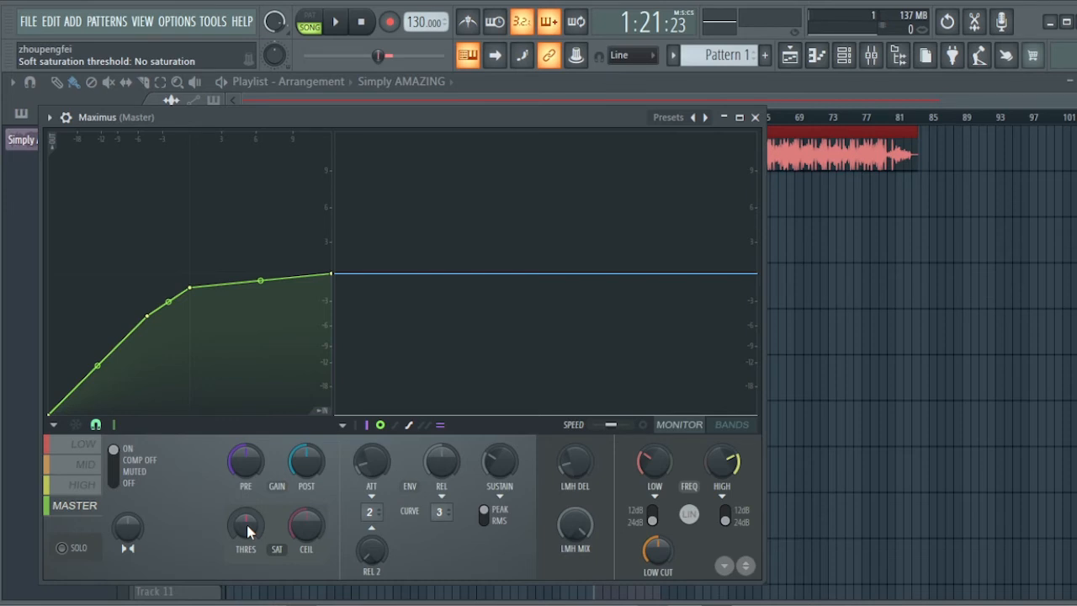
Play the passage, stop it and set the master's soft saturation threshold to about 62% in saturation mode B
key(space)
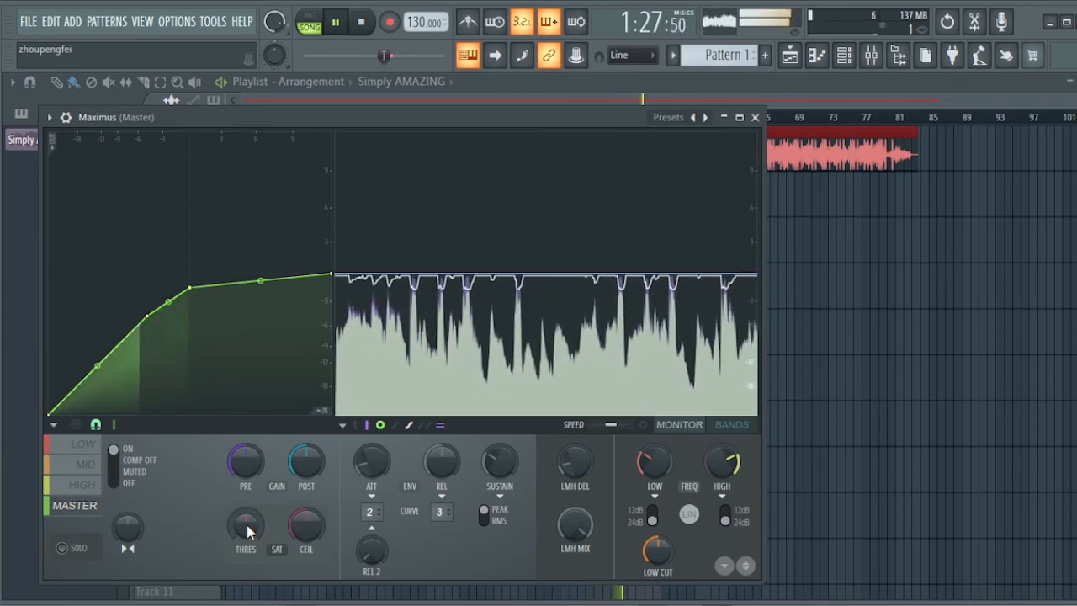
key(space)
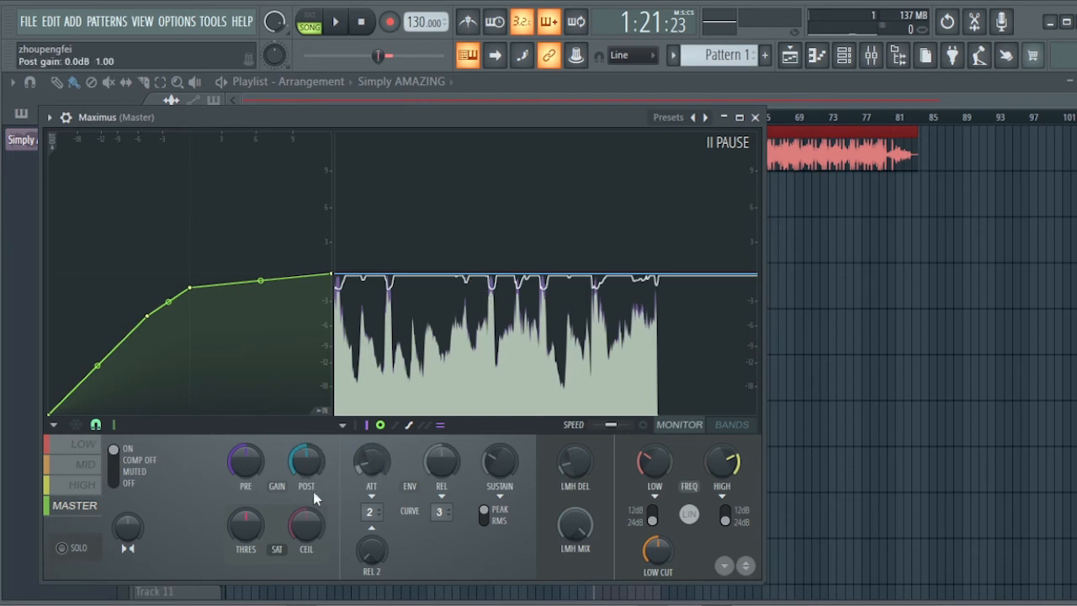
drag(260, 530, 261, 484)
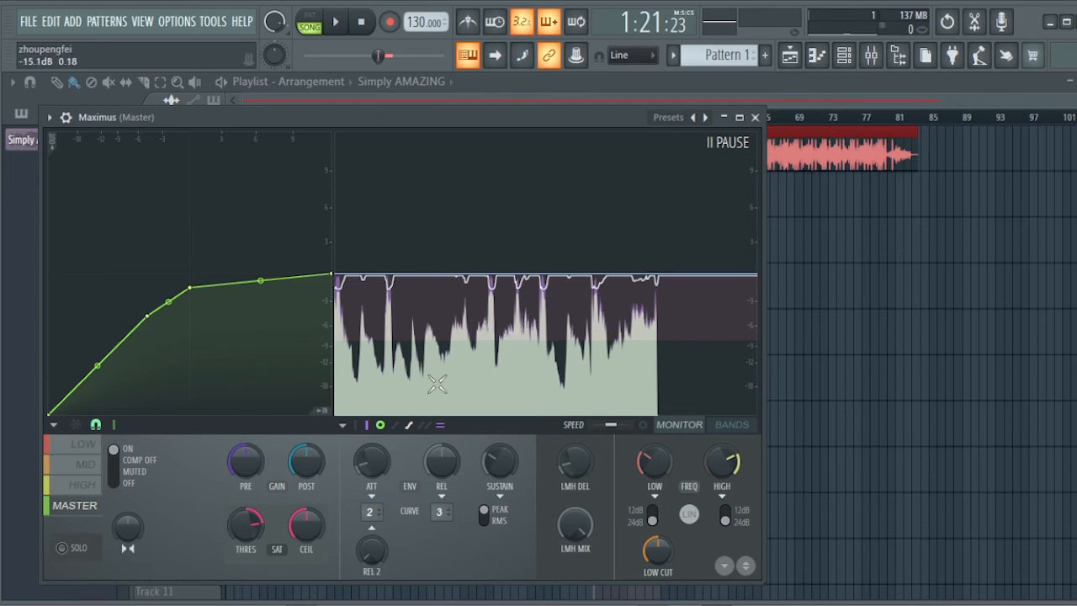
mouse_move(244, 523)
mouse_down()
mouse_move(244, 551)
mouse_move(244, 507)
mouse_move(244, 522)
mouse_up()
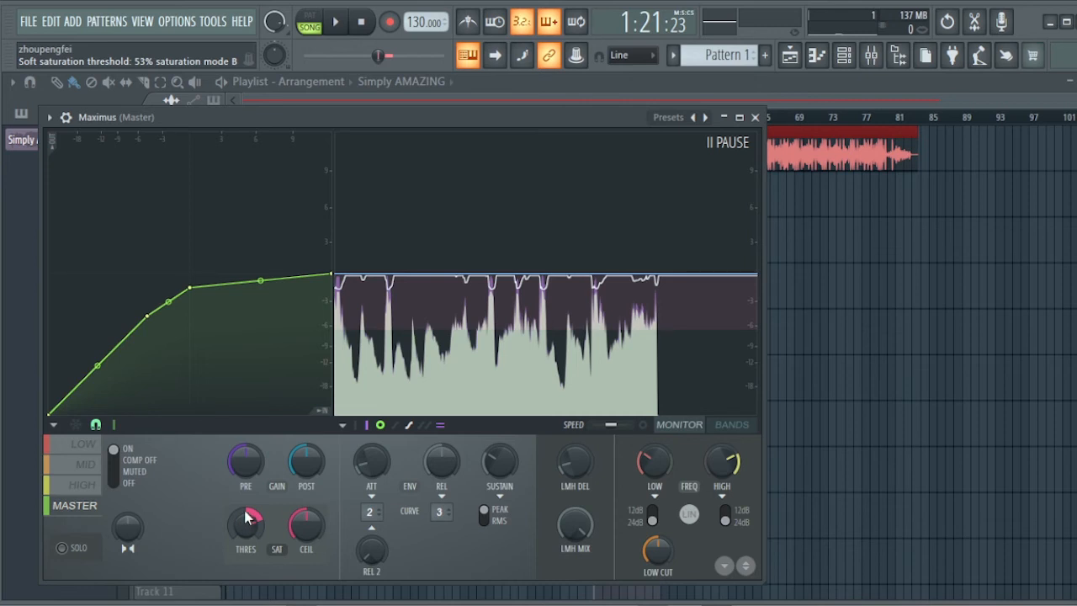
mouse_move(249, 517)
mouse_down()
mouse_move(249, 500)
mouse_move(259, 523)
mouse_up()
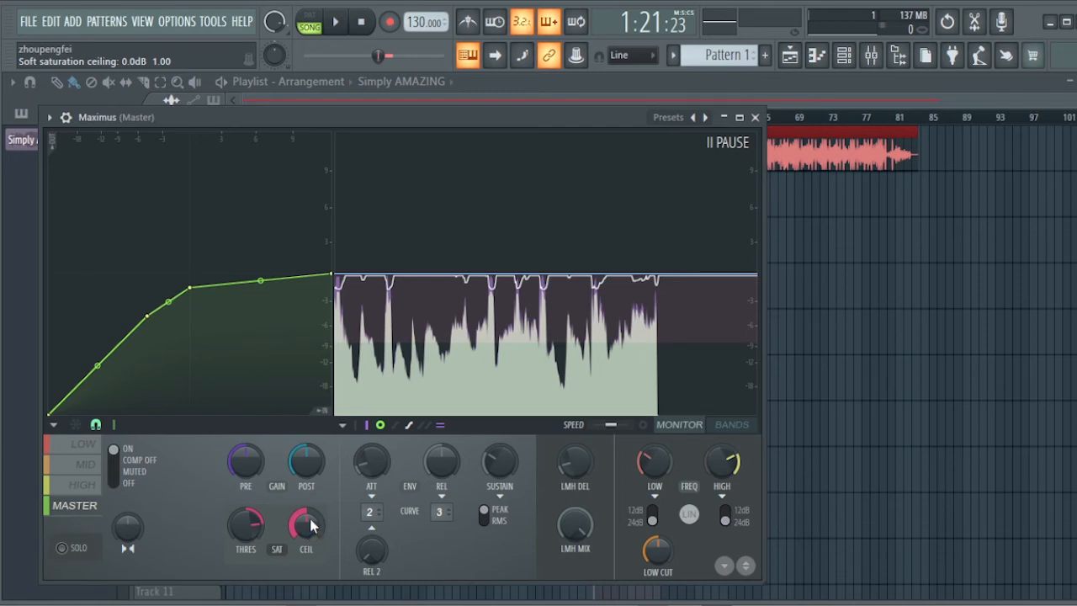
Raise the master's saturation threshold further and set the soft saturation ceiling to about -1.8 dB
mouse_move(309, 518)
mouse_down()
mouse_move(310, 553)
mouse_move(314, 513)
mouse_up()
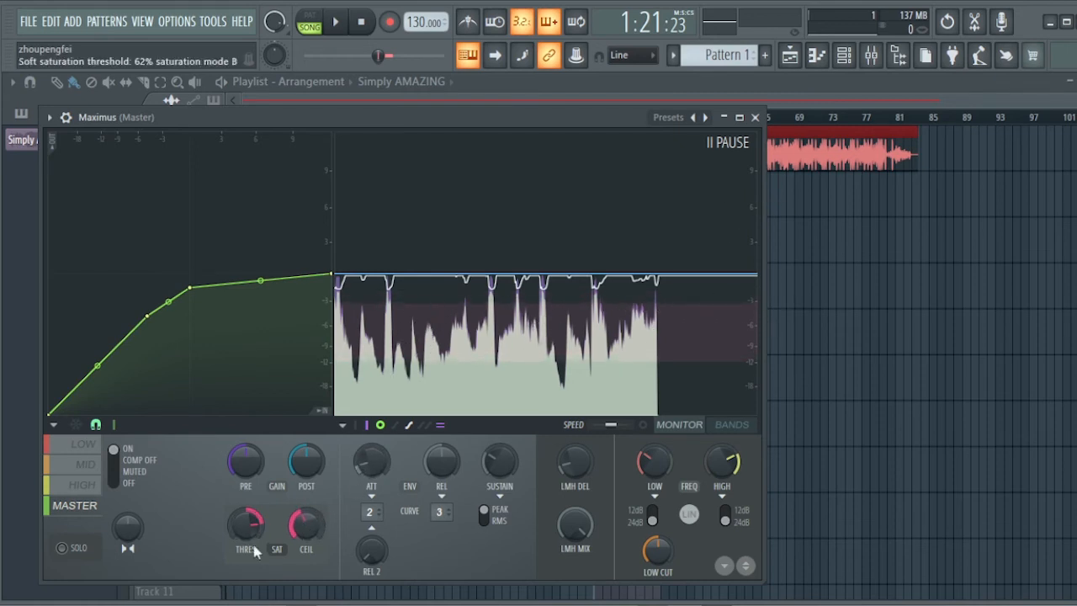
drag(246, 525, 306, 508)
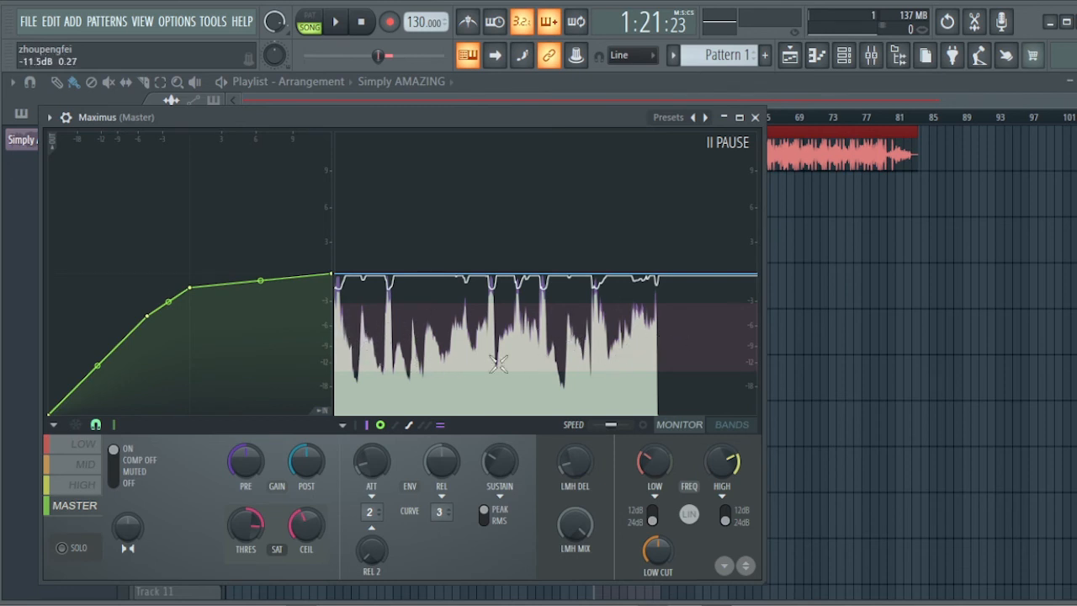
drag(307, 525, 311, 518)
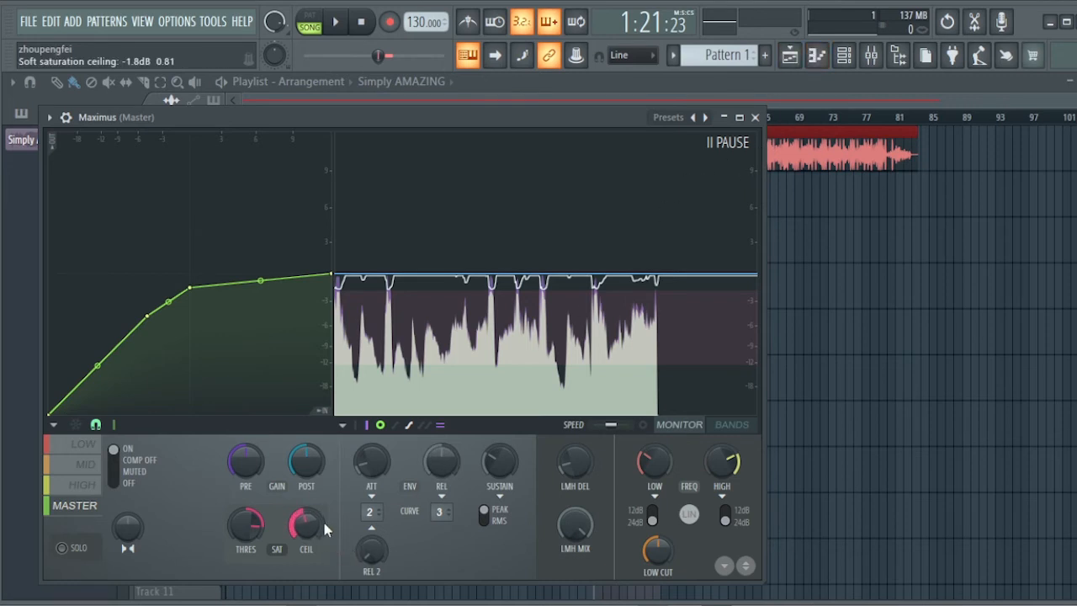
mouse_move(309, 527)
mouse_down()
mouse_move(310, 562)
mouse_move(309, 526)
mouse_up()
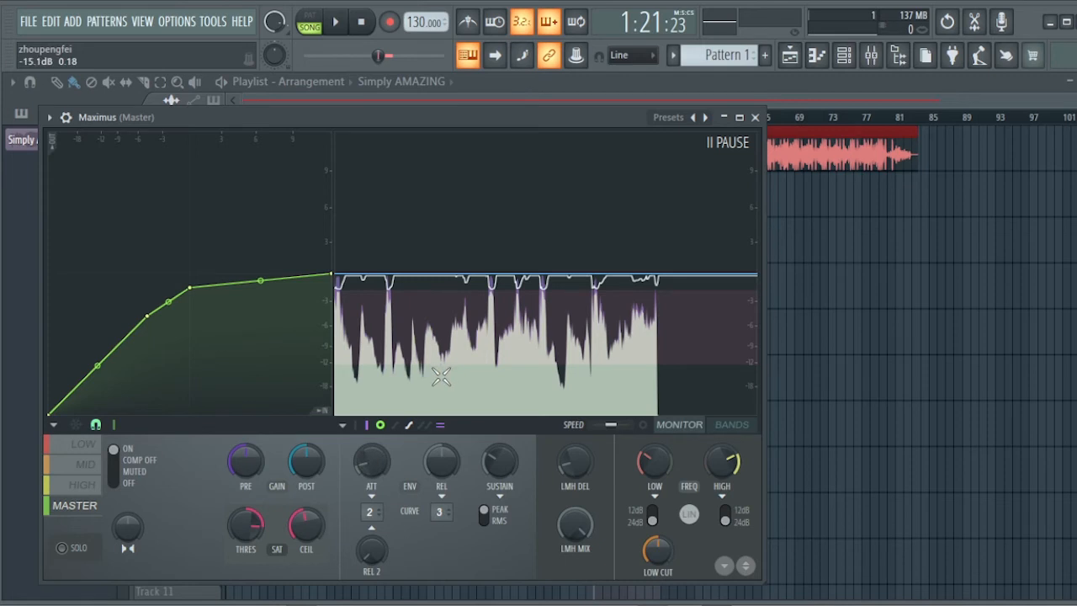
Replay the passage while lowering the master curve's 0 dB knee to about -3 dB and the point below it
key(space)
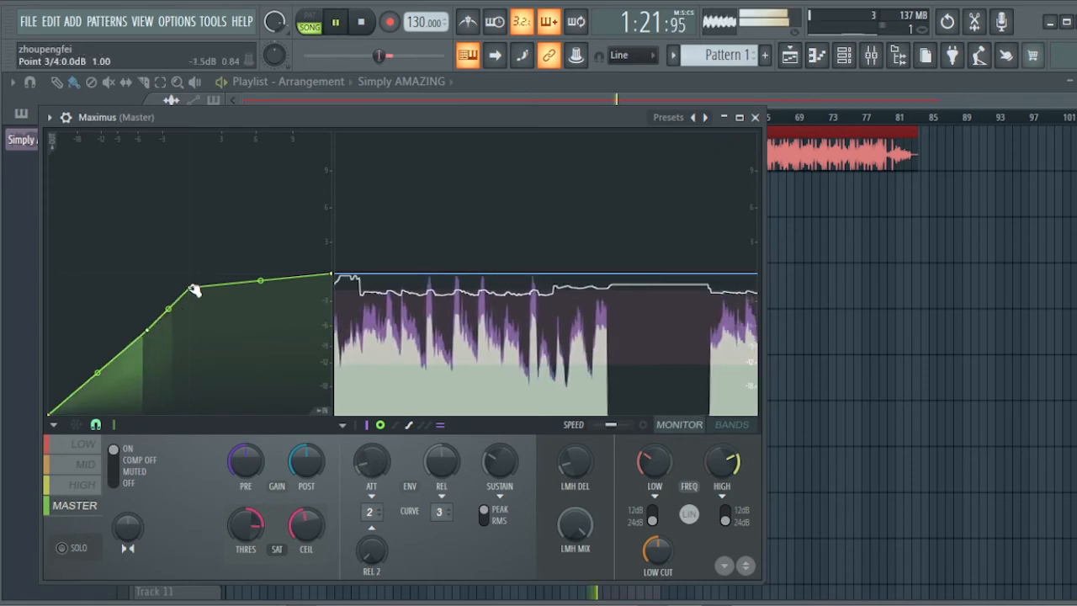
drag(190, 288, 193, 298)
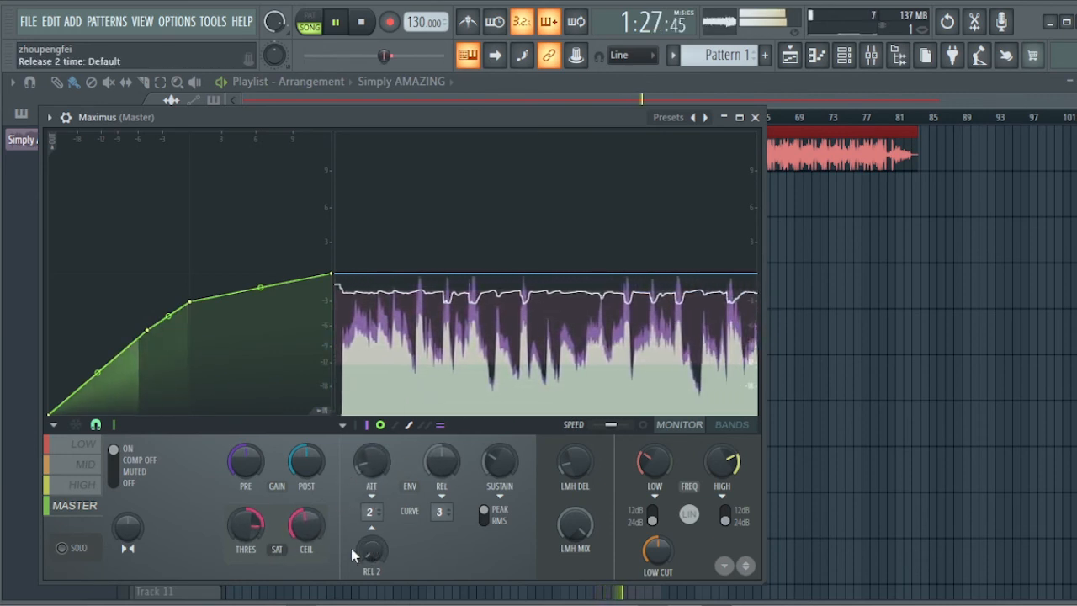
key(space)
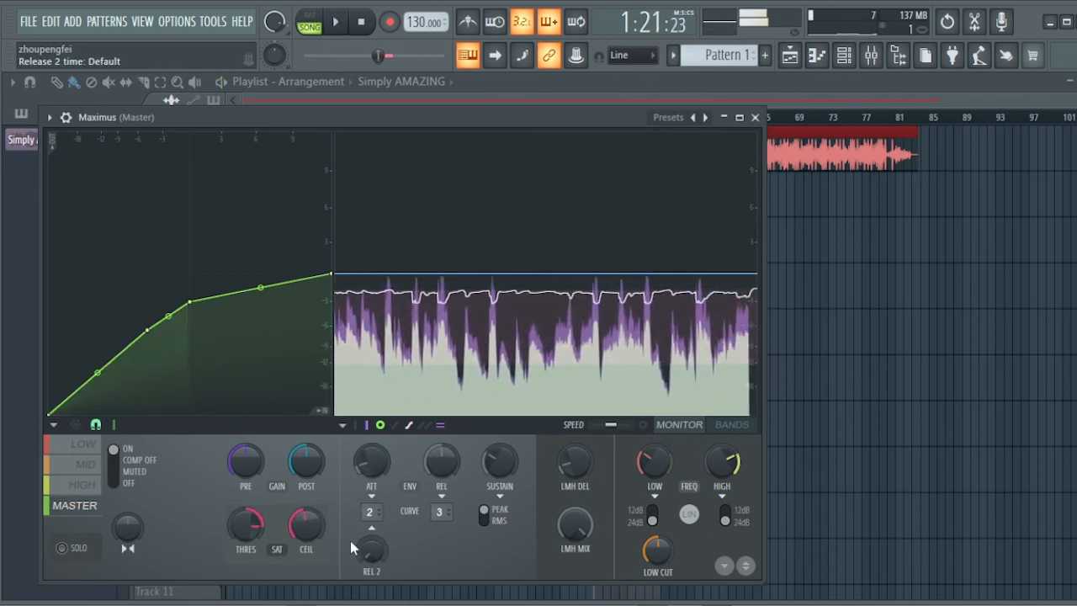
Lower the master's soft saturation ceiling to about -4.9 dB
drag(309, 525, 309, 597)
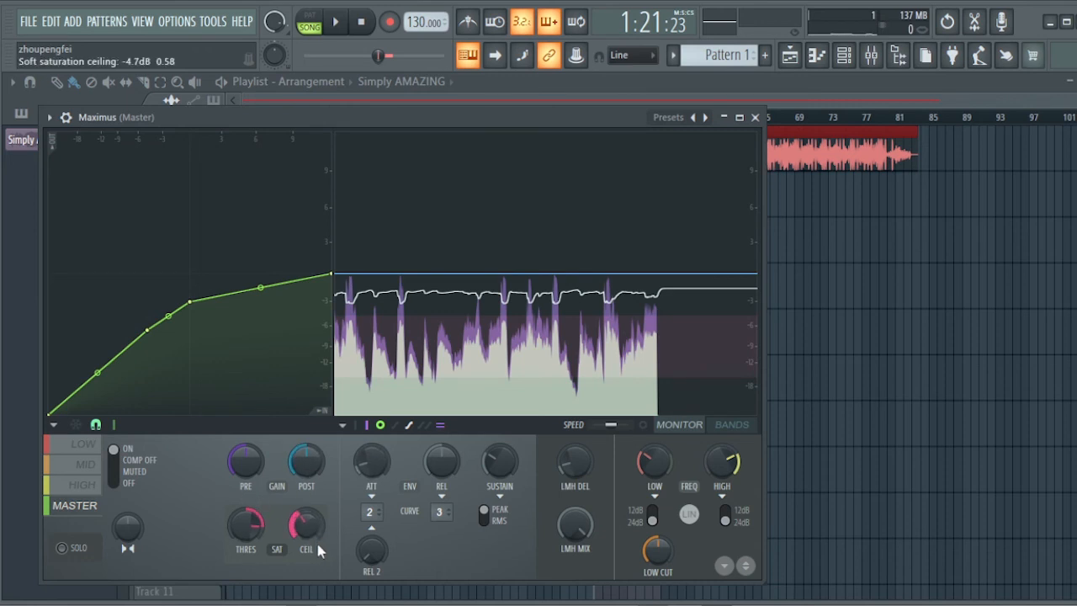
drag(310, 545, 311, 589)
drag(302, 524, 302, 525)
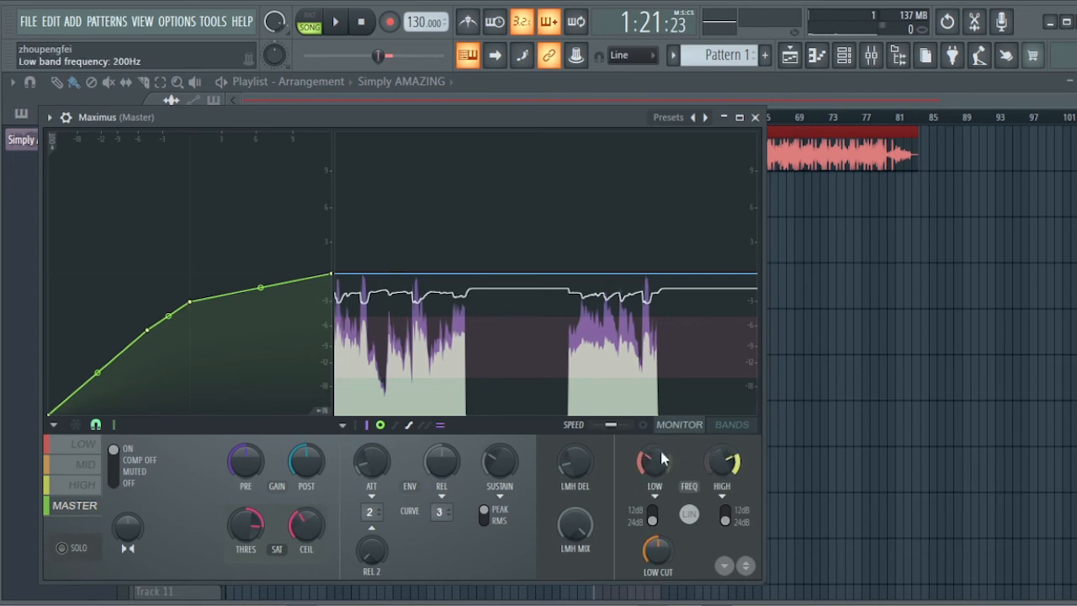
Show the frequency bands display and play the passage with the low band soloed
click(732, 424)
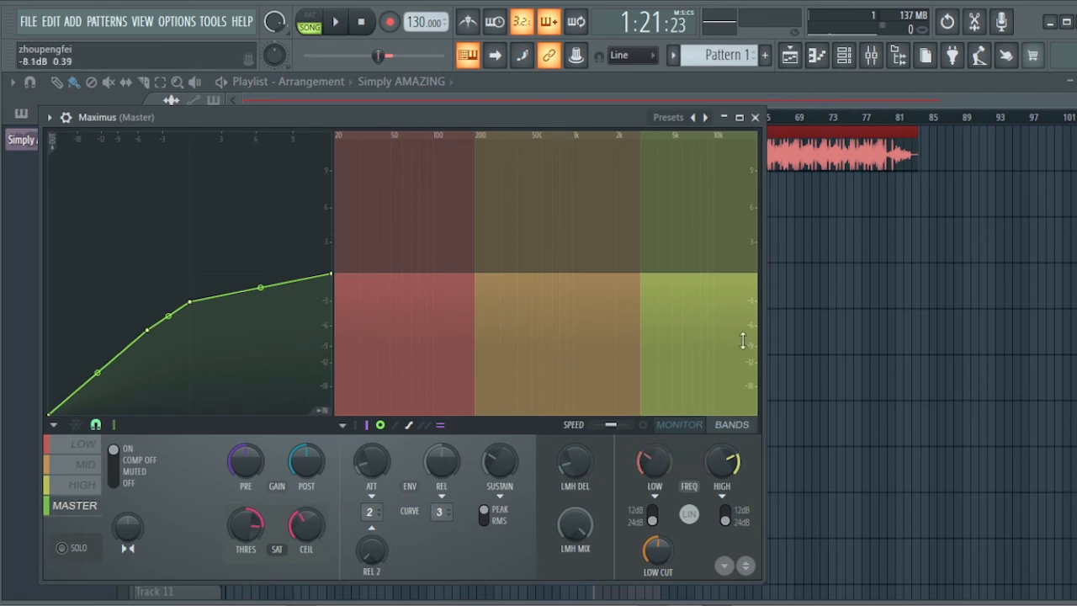
click(85, 452)
click(64, 550)
key(space)
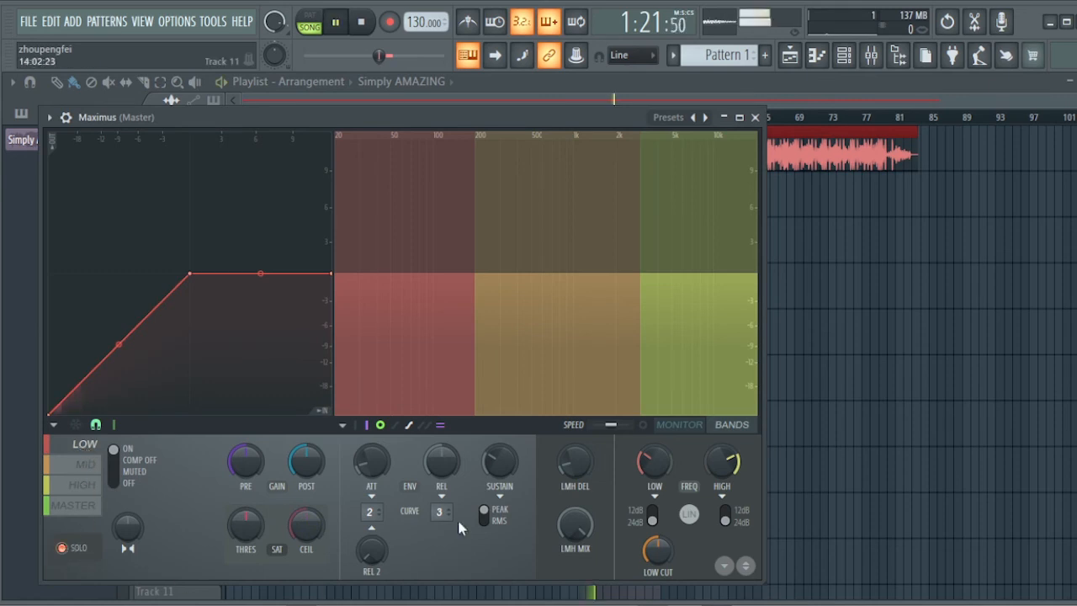
Set the low band frequency to 194 Hz and the high band frequency to 3663 Hz, auditioning the high band in solo
mouse_move(654, 461)
mouse_down()
mouse_move(655, 431)
mouse_move(655, 453)
mouse_up()
mouse_move(732, 468)
mouse_down()
mouse_move(724, 416)
mouse_move(723, 472)
mouse_move(723, 458)
mouse_up()
click(82, 484)
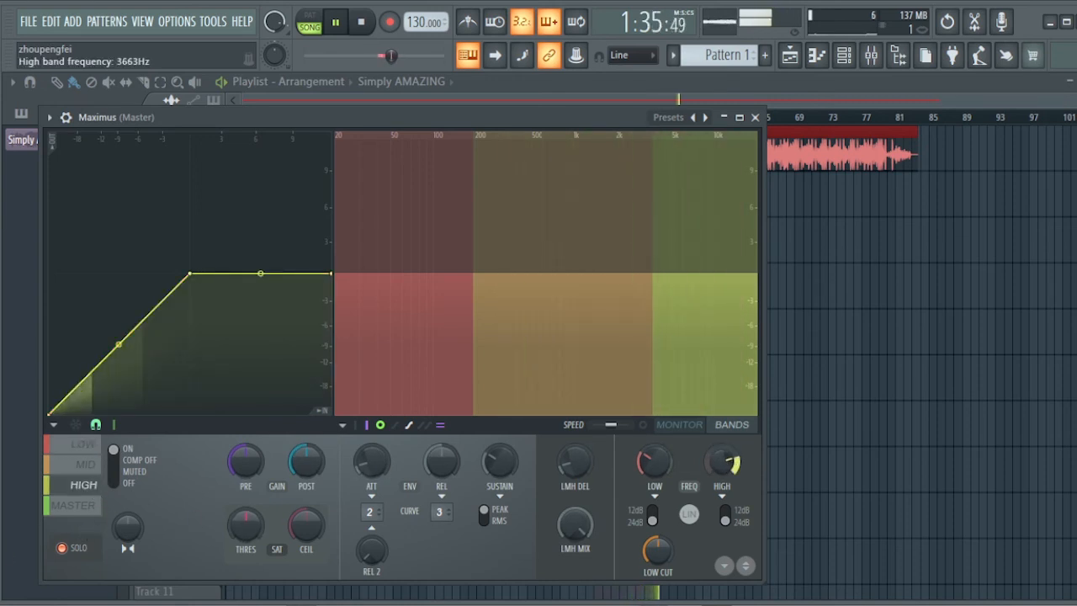
key(space)
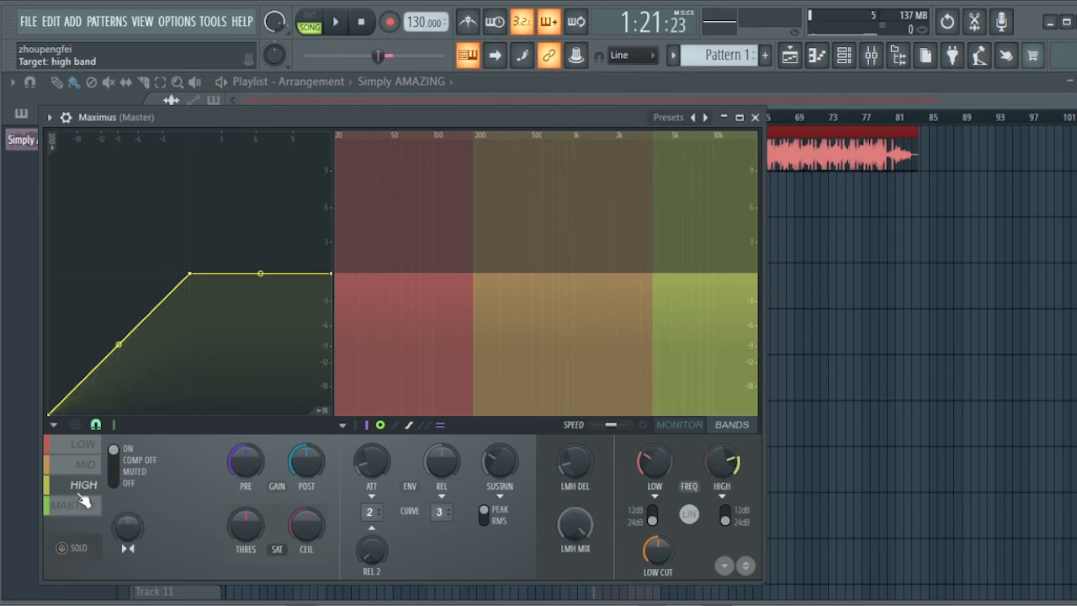
Return to the low band, compare the monitor and bands displays and toggle the output spectrogram on and off
click(84, 443)
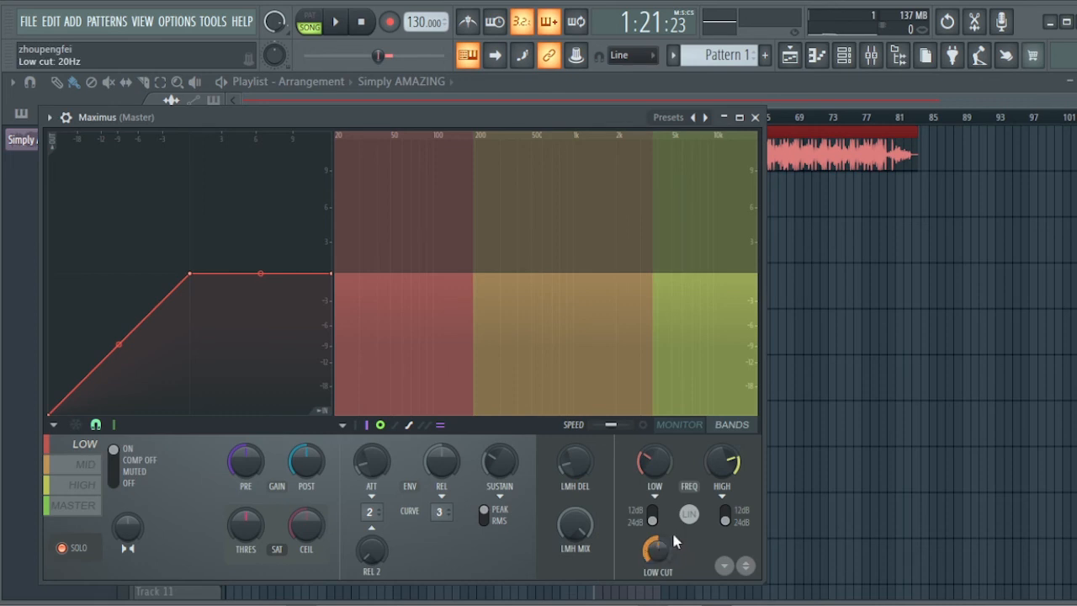
click(679, 425)
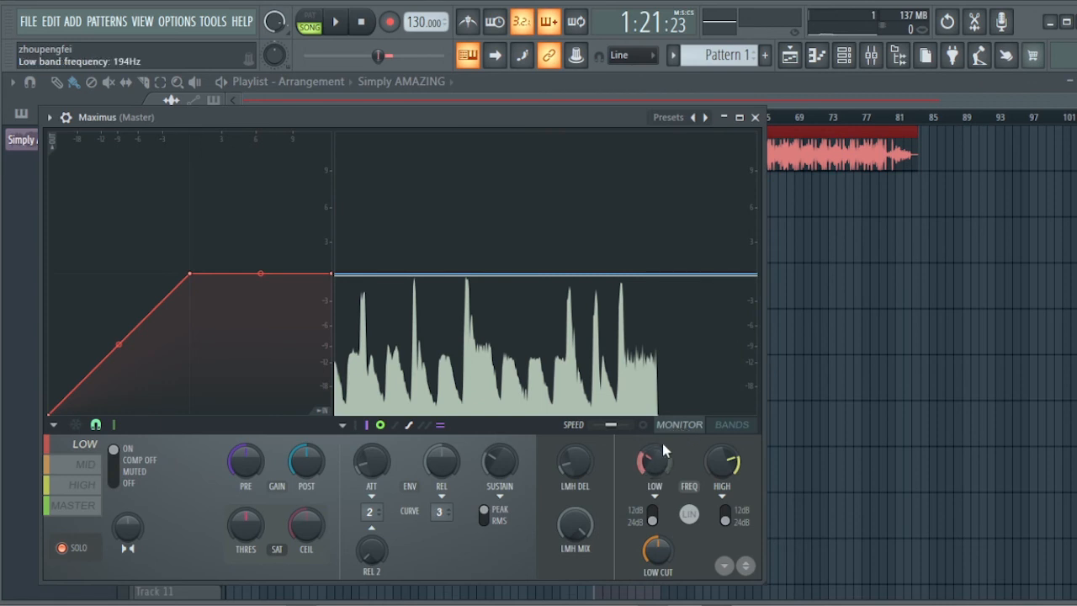
click(731, 424)
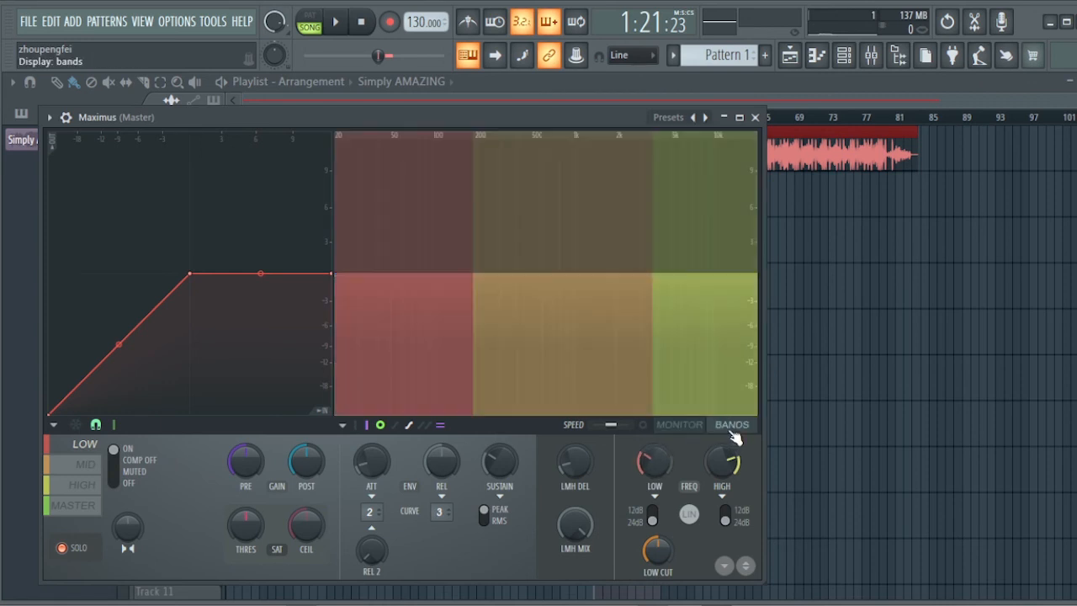
click(643, 425)
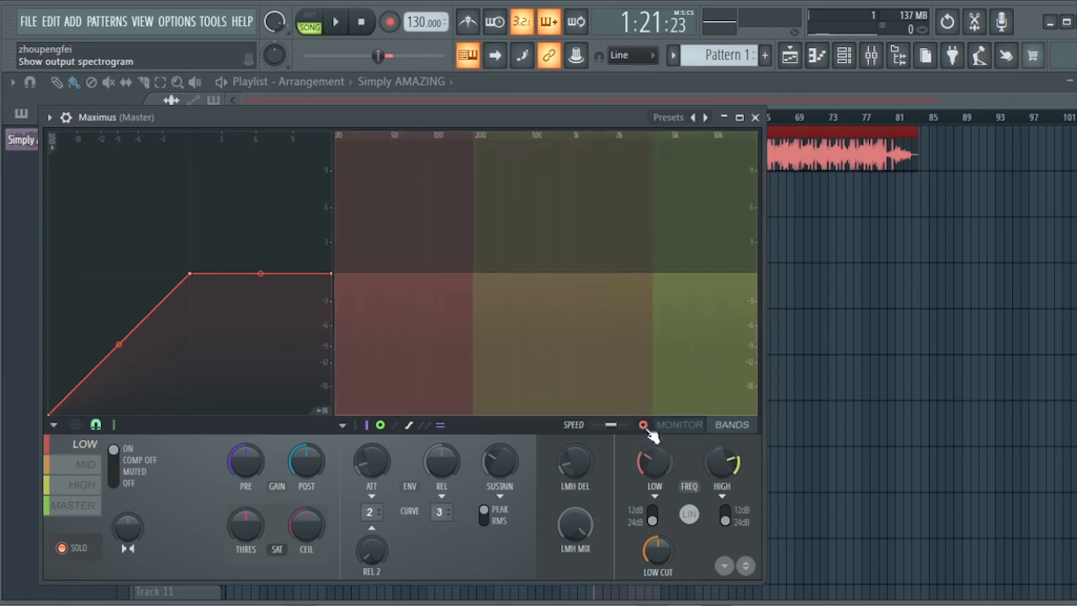
click(645, 427)
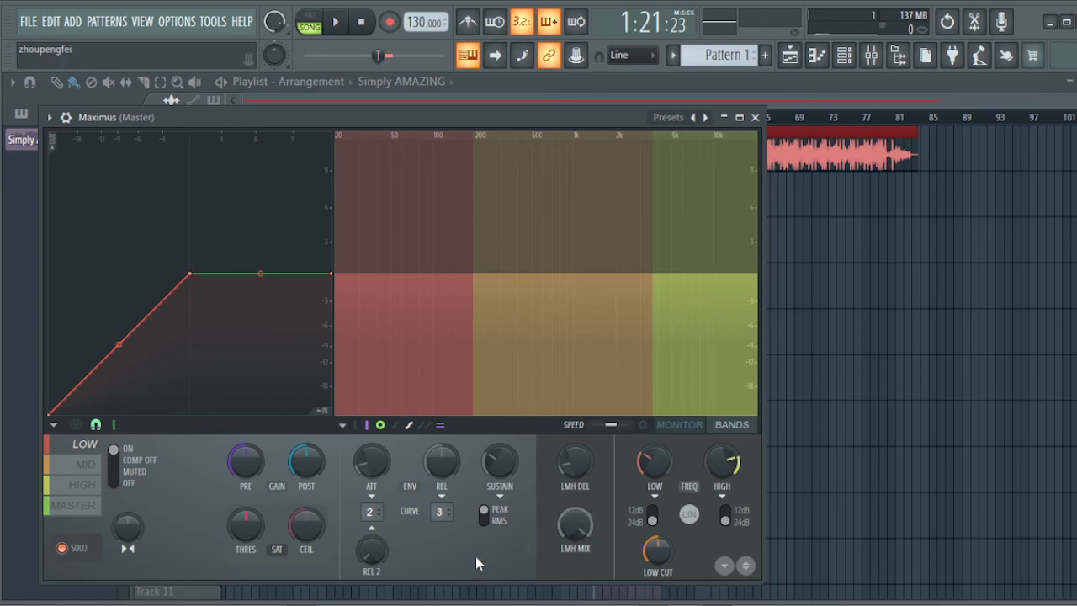
mouse_move(717, 604)
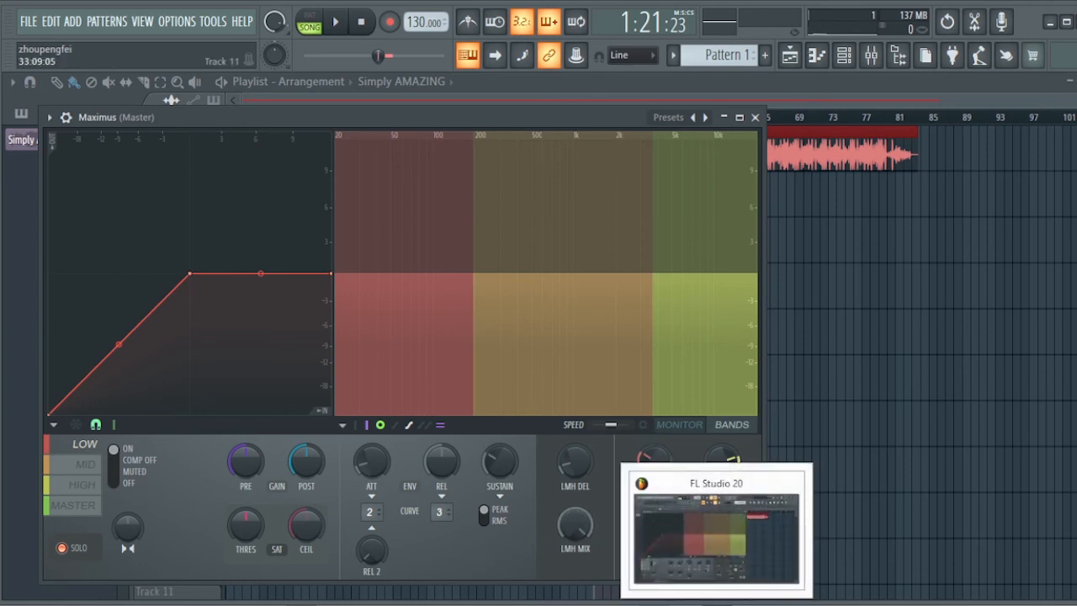
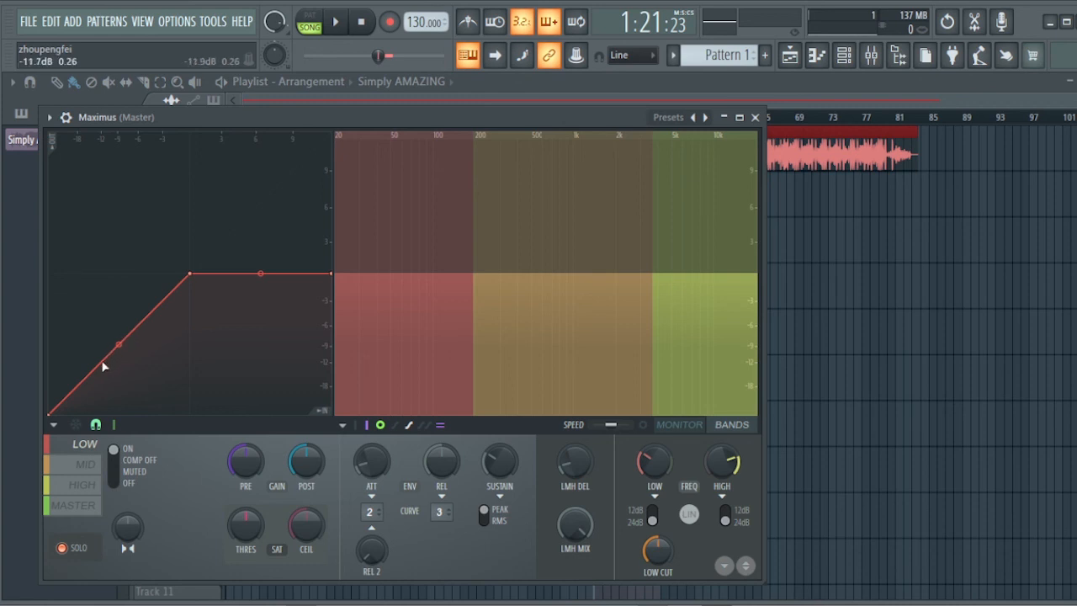
Add a point near -12 dB on the low band's curve and slide it further down the diagonal
right_click(111, 357)
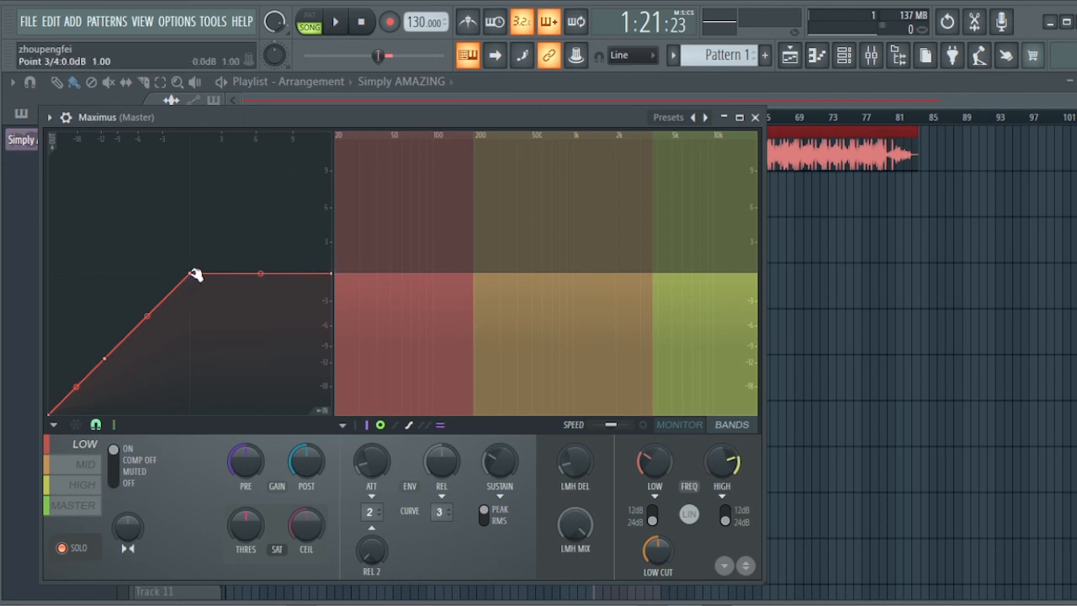
mouse_move(193, 277)
mouse_down()
mouse_move(192, 287)
mouse_move(193, 245)
mouse_move(194, 276)
mouse_up()
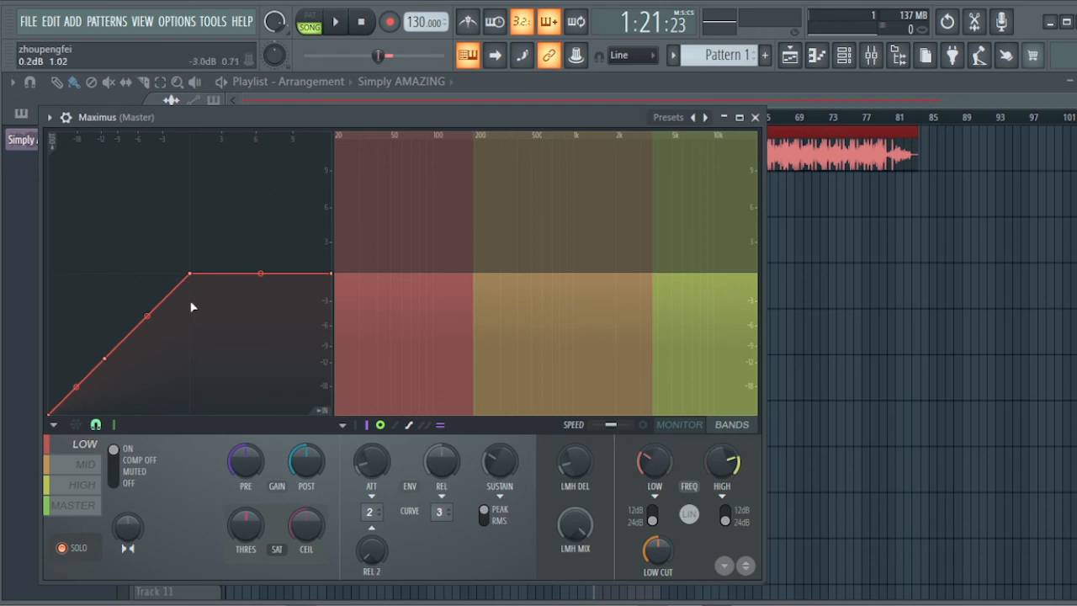
drag(105, 360, 91, 374)
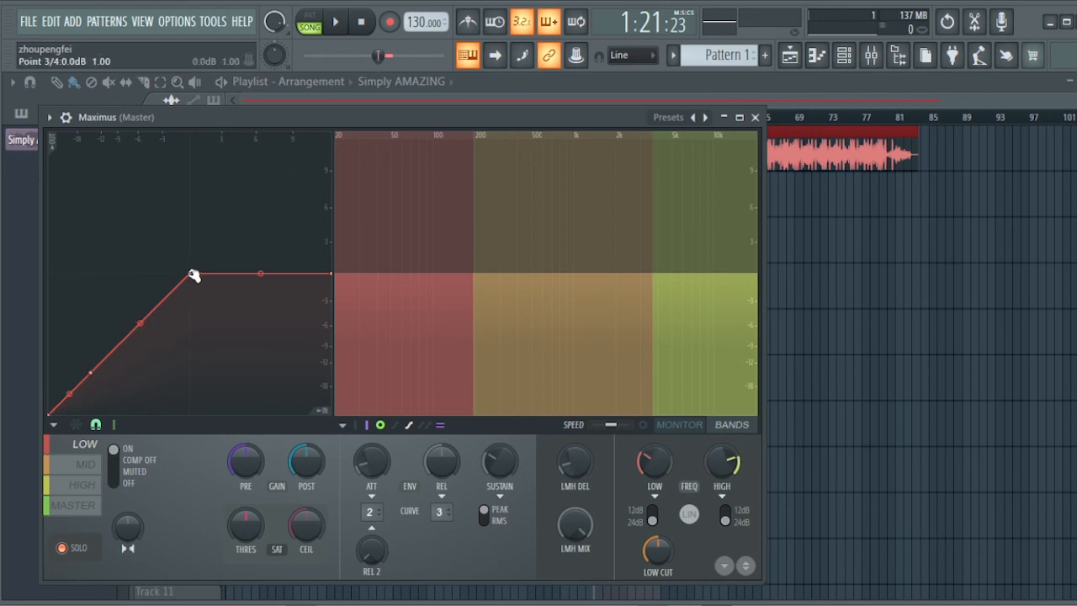
mouse_move(194, 271)
mouse_down()
mouse_move(193, 301)
mouse_move(193, 275)
mouse_up()
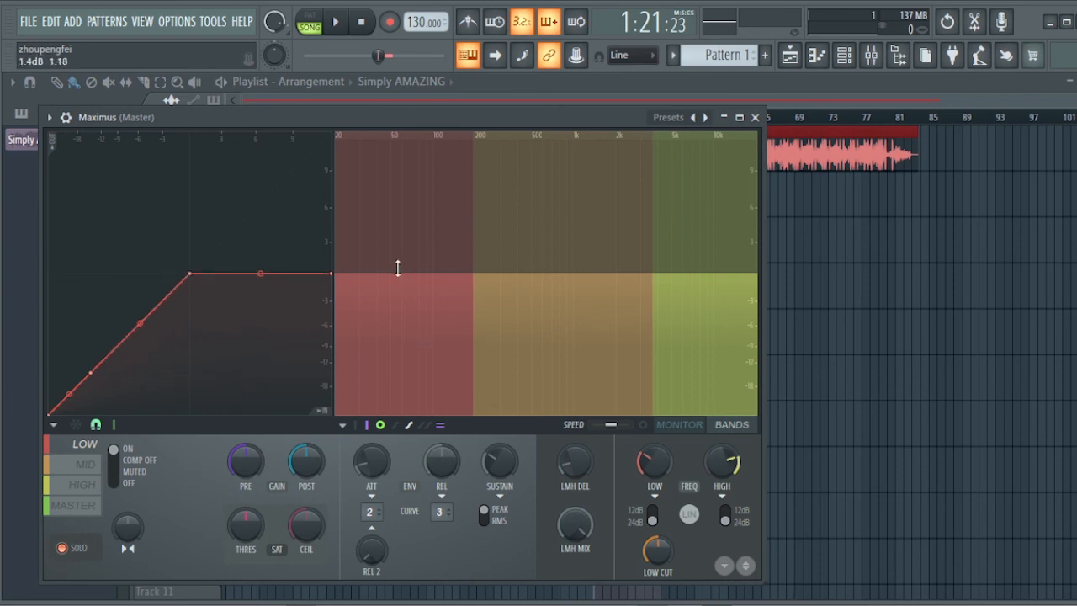
Return to the monitor display, set the low band's stereo separation to 100% merged and adjust the mid band's separation
click(679, 424)
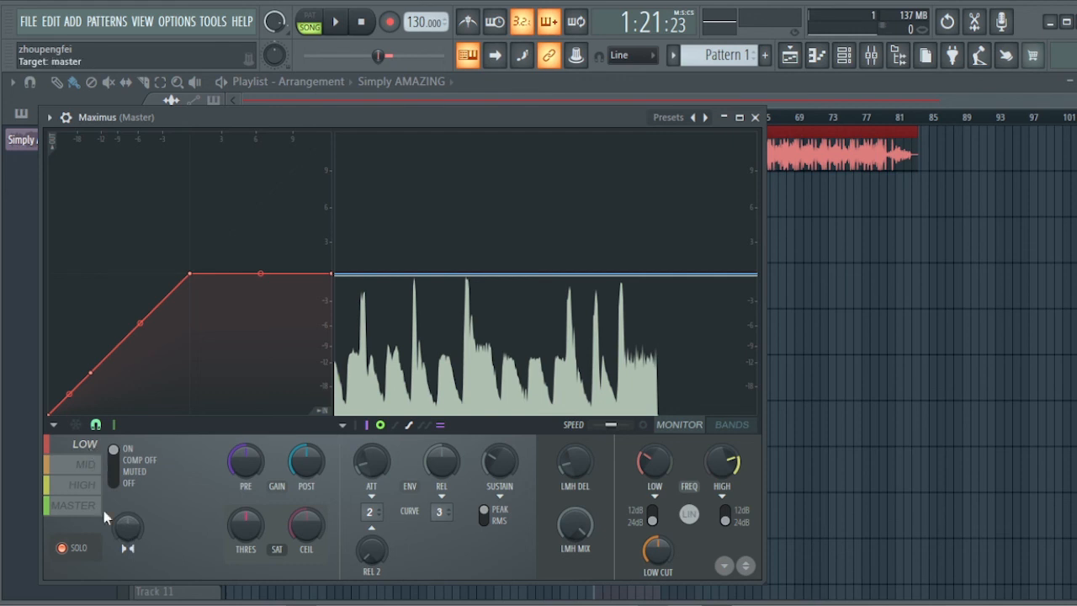
drag(125, 524, 130, 542)
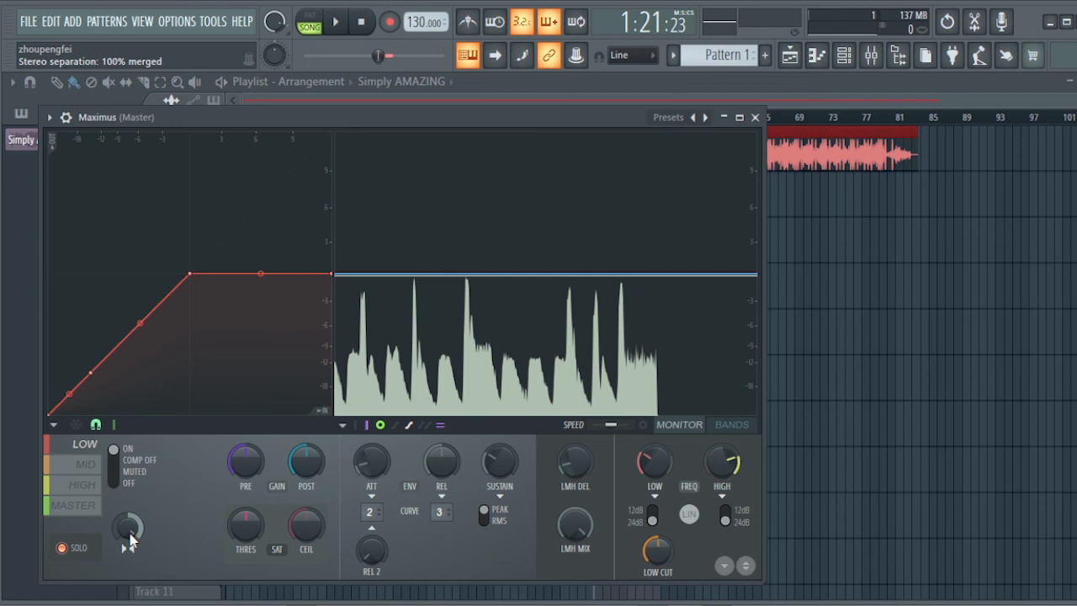
click(85, 470)
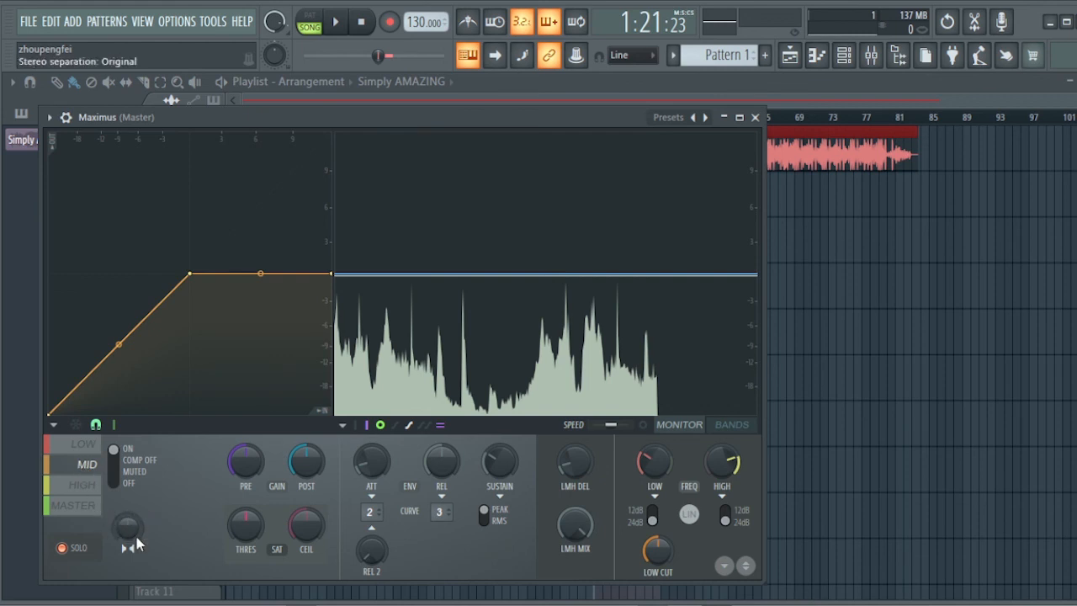
drag(127, 528, 128, 542)
click(93, 487)
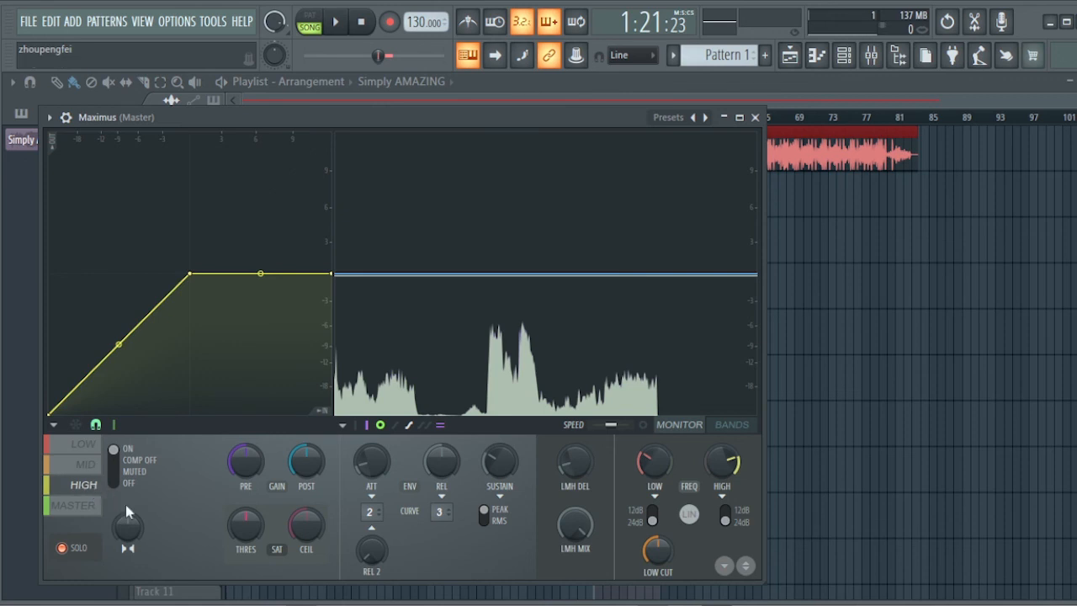
Switch to the master and pull its soft saturation ceiling slightly further down
click(84, 505)
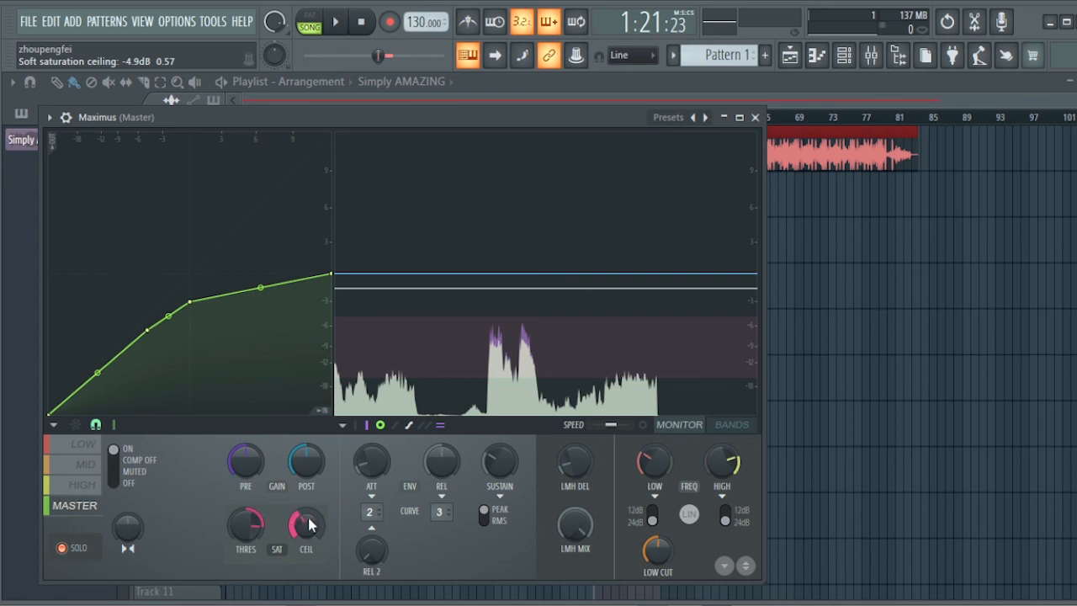
drag(297, 522, 297, 532)
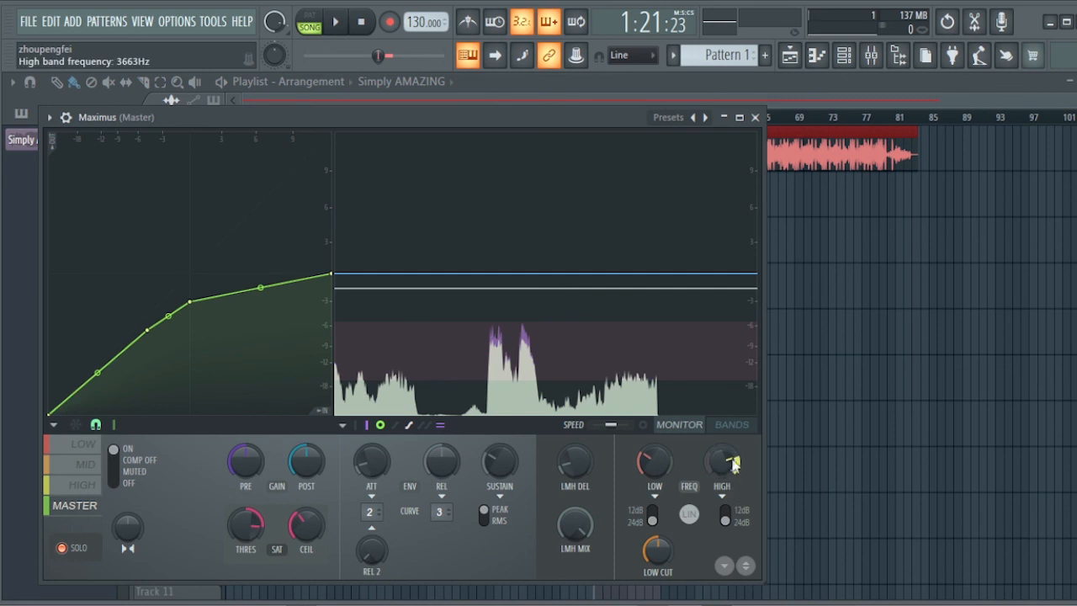
Show the bands display again and lower the high band frequency to 3416 Hz
click(748, 434)
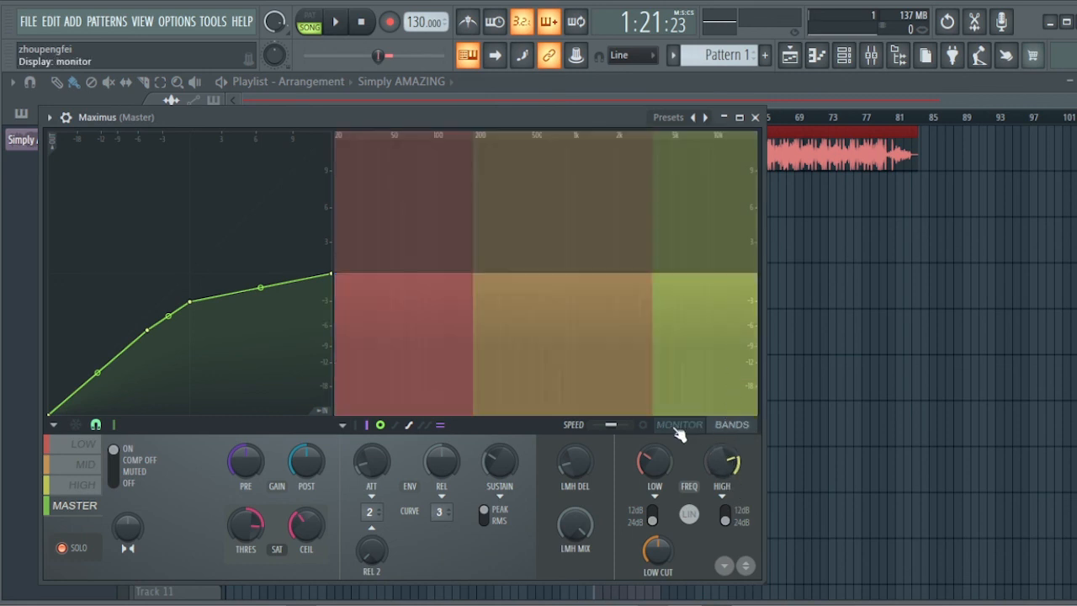
click(676, 429)
click(732, 427)
drag(722, 460, 722, 462)
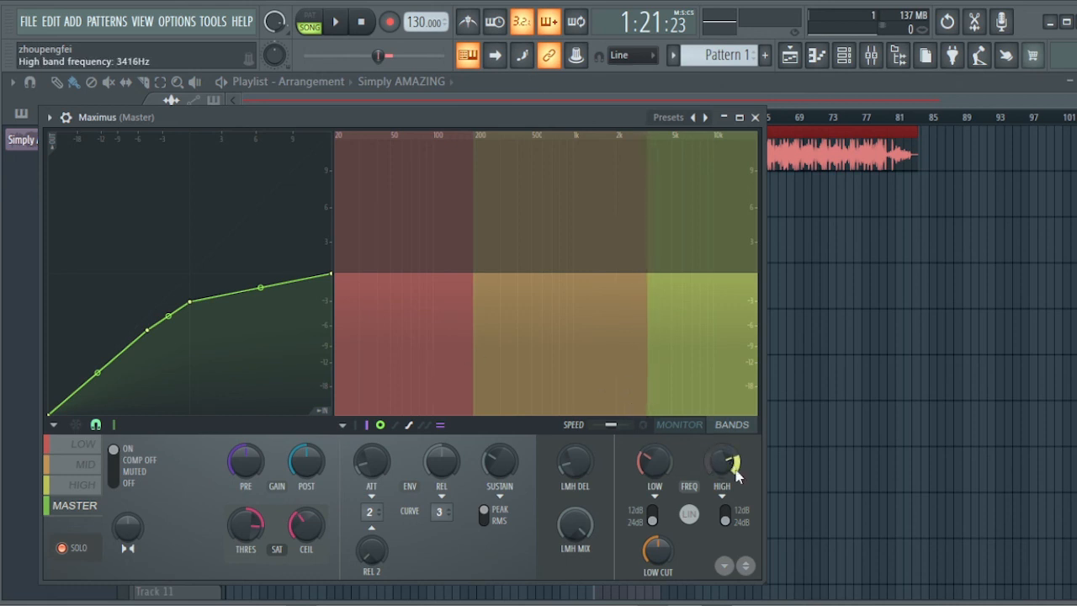